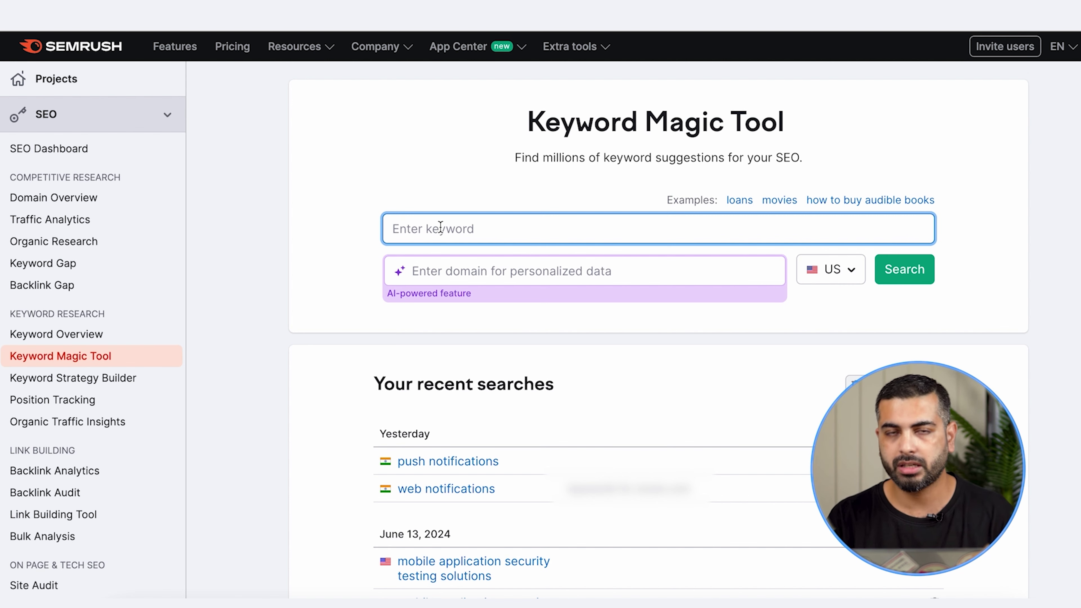
Step: Search the Keyword Magic Tool for "diabetes" in the United States database
{"action": "type", "text": "diabetes"}
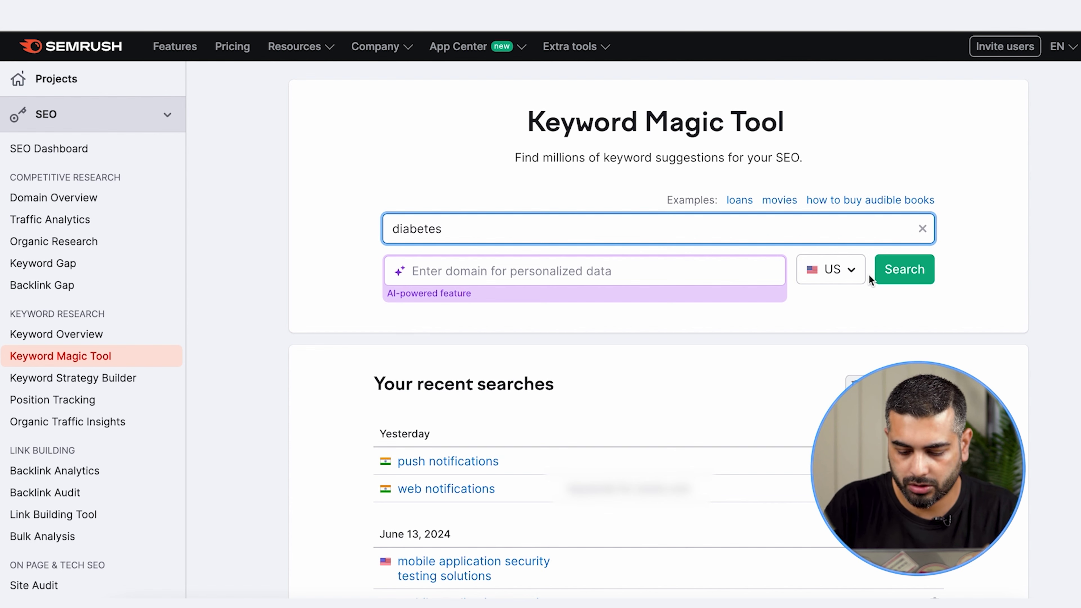
{"action": "left_click", "coordinate": [836, 272]}
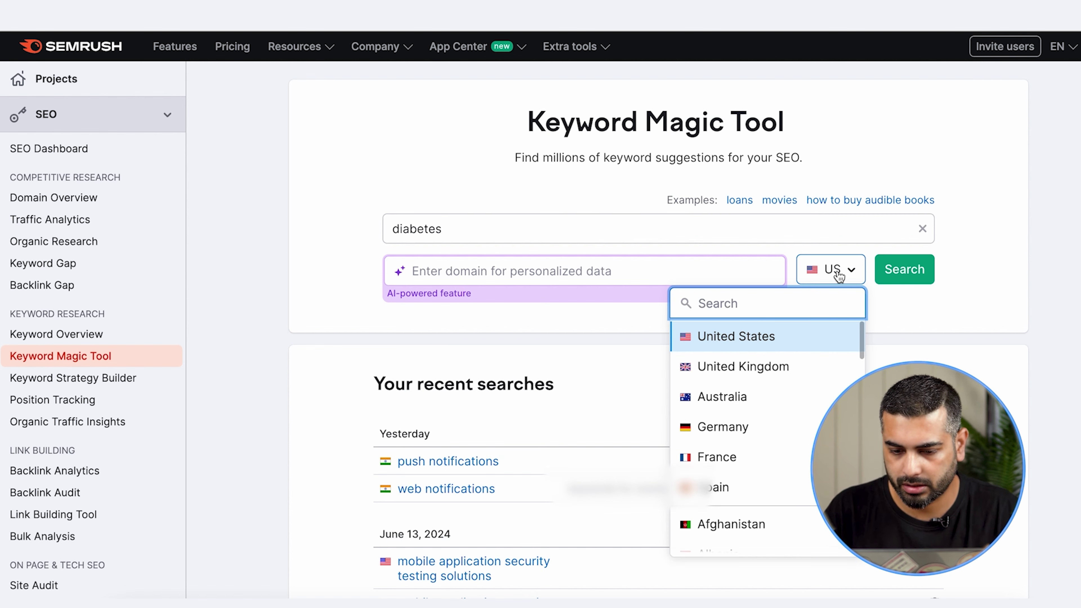
{"action": "left_click", "coordinate": [755, 336]}
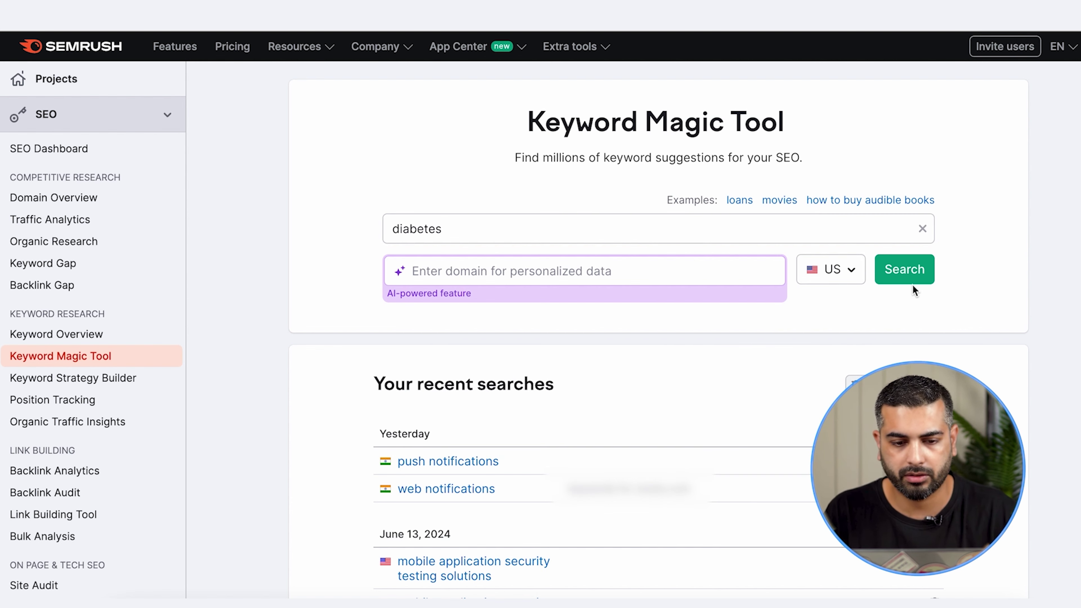
{"action": "left_click", "coordinate": [906, 279]}
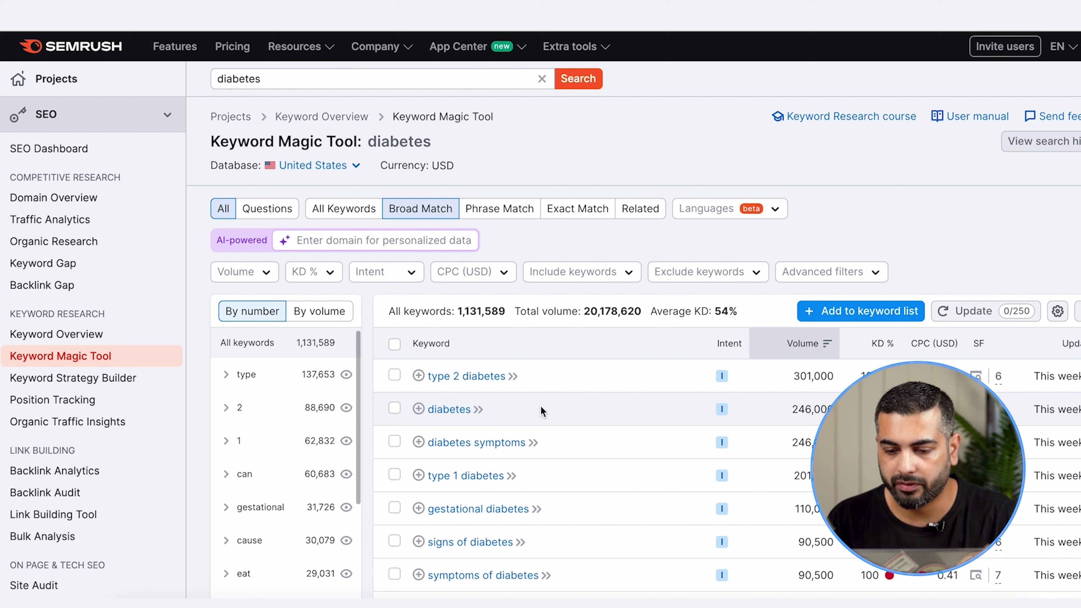
Step: Filter the diabetes keywords to Easy keyword difficulty and look through the matching keywords
{"action": "mouse_move", "coordinate": [889, 376]}
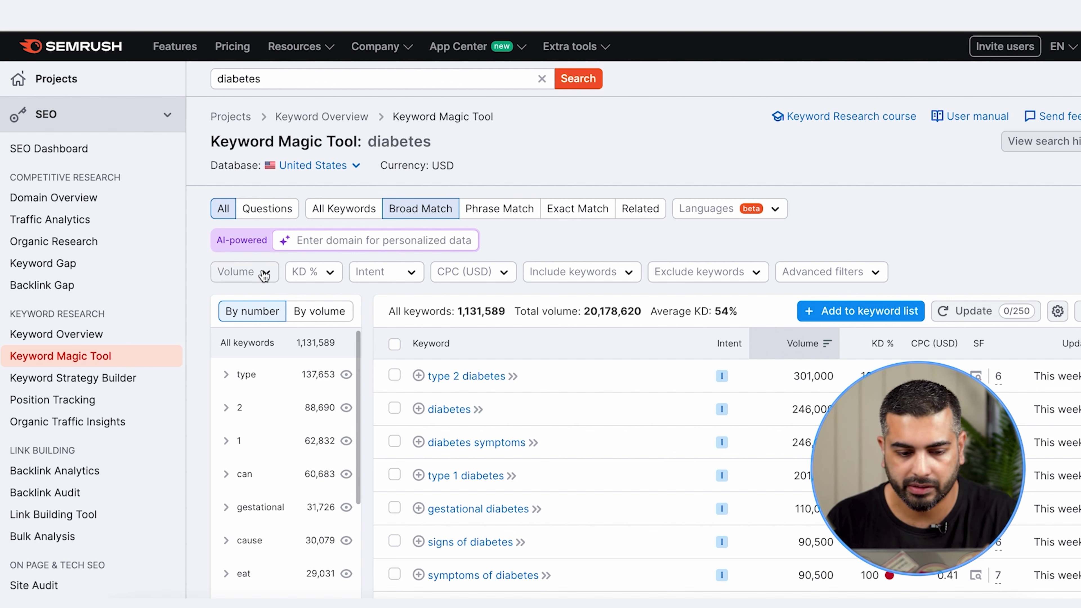
{"action": "left_click", "coordinate": [318, 273]}
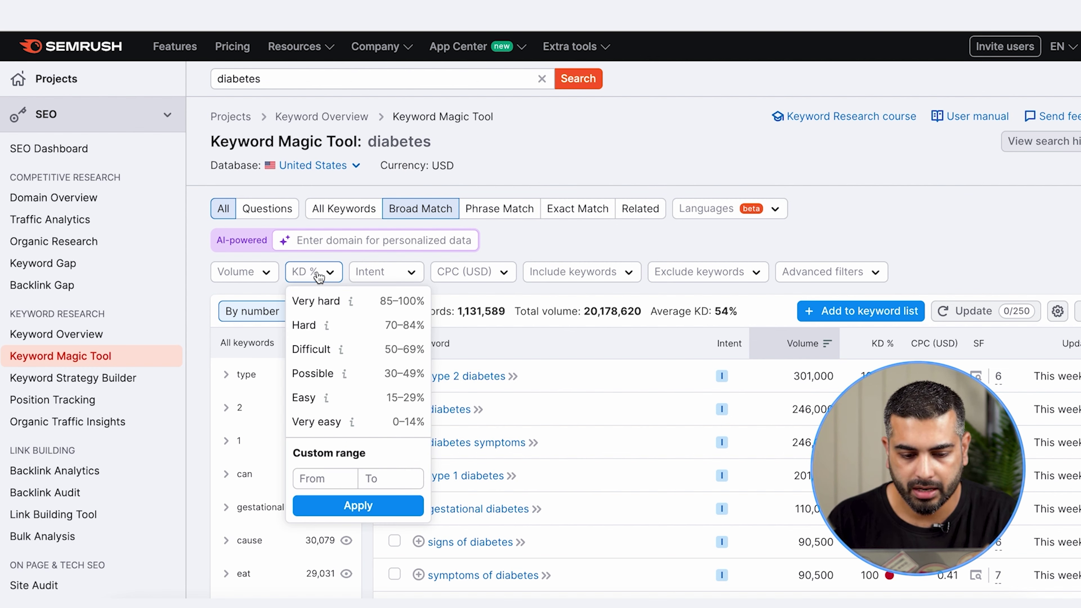
{"action": "left_click", "coordinate": [314, 398]}
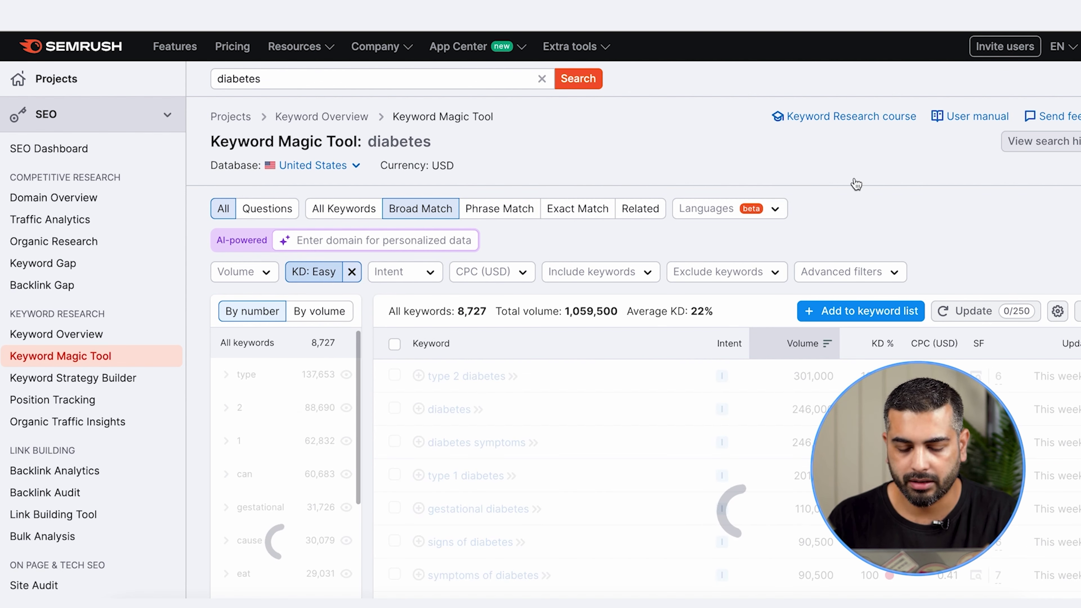
{"action": "scroll", "coordinate": [636, 466], "scroll_direction": "down", "scroll_amount": 3}
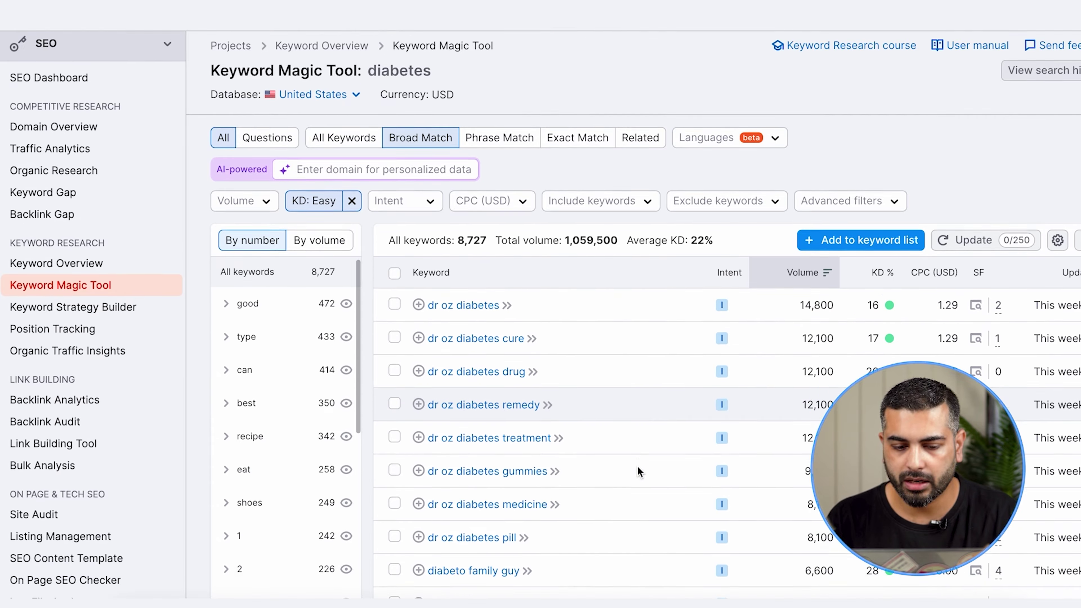
{"action": "scroll", "coordinate": [636, 465], "scroll_direction": "down", "scroll_amount": 4}
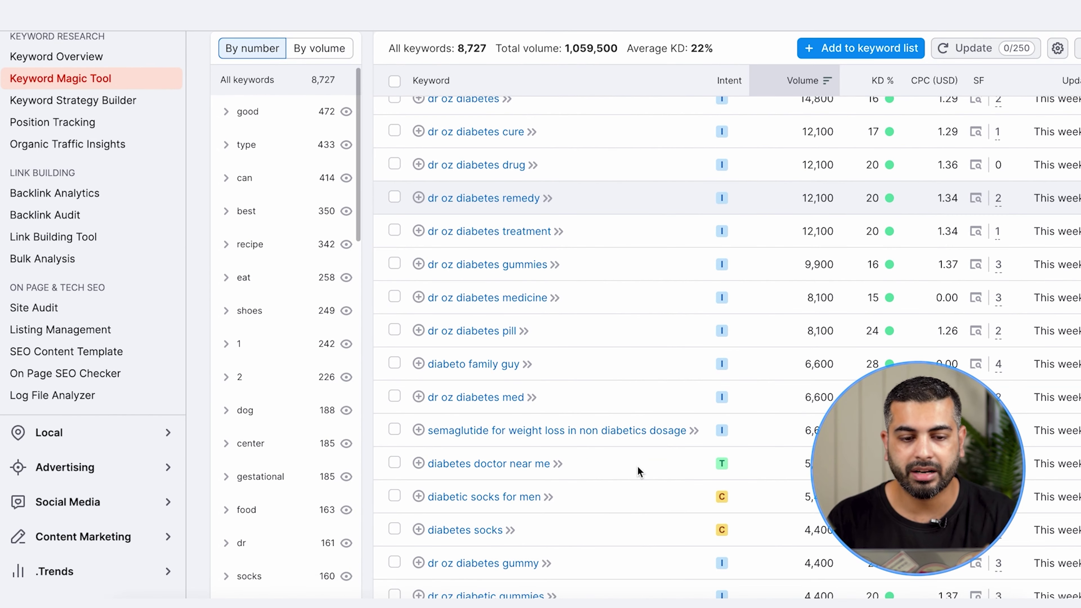
{"action": "scroll", "coordinate": [636, 465], "scroll_direction": "up", "scroll_amount": 4}
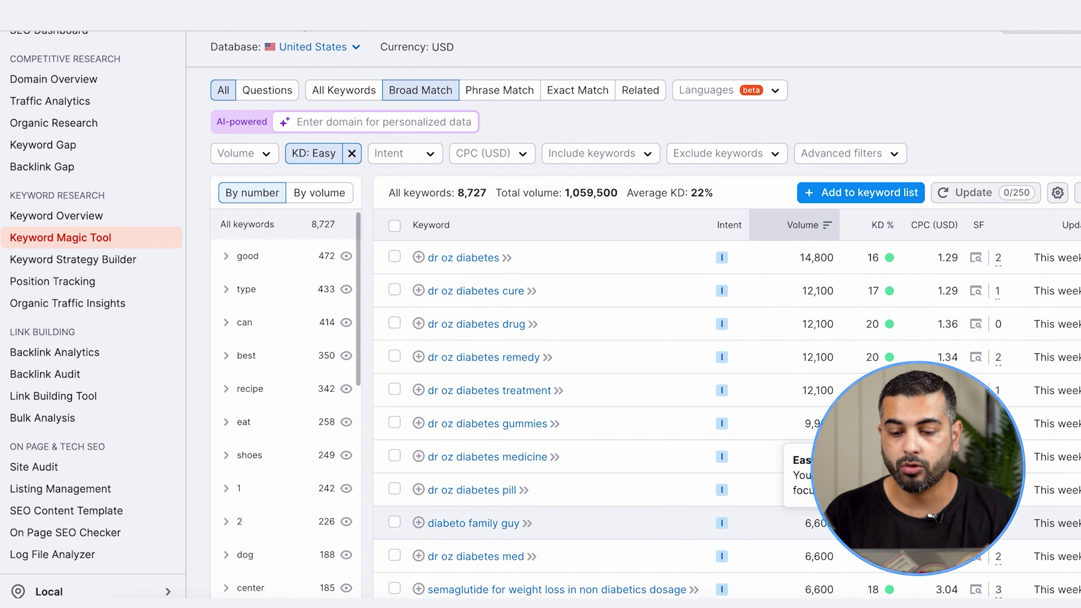
{"action": "scroll", "coordinate": [683, 421], "scroll_direction": "up", "scroll_amount": 3}
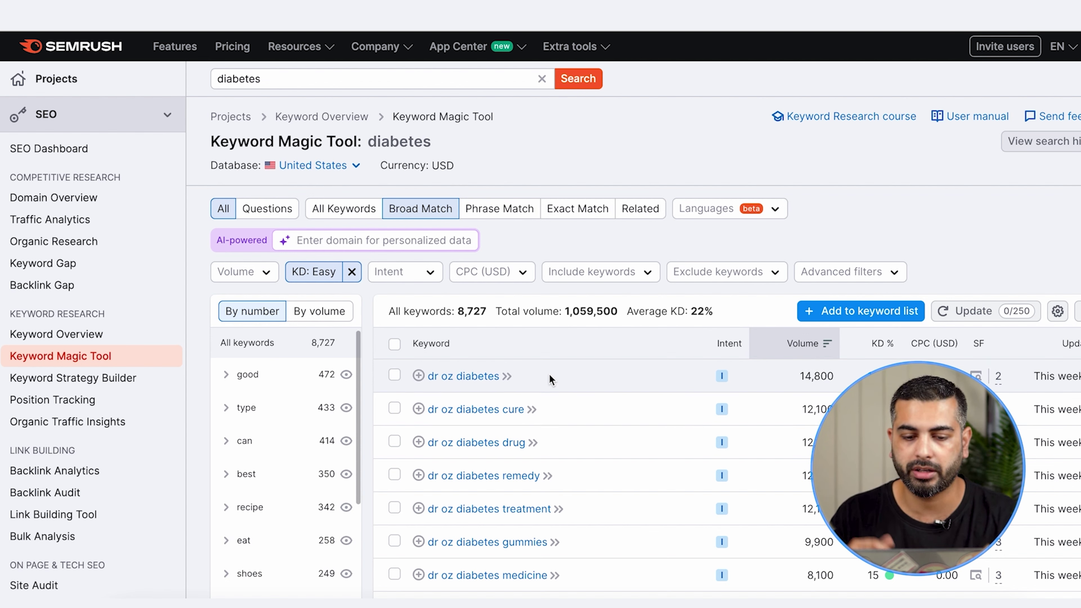
Step: Filter the diabetes keywords by Possible keyword difficulty and look through the matching keywords
{"action": "left_click", "coordinate": [315, 277]}
{"action": "left_click", "coordinate": [313, 373]}
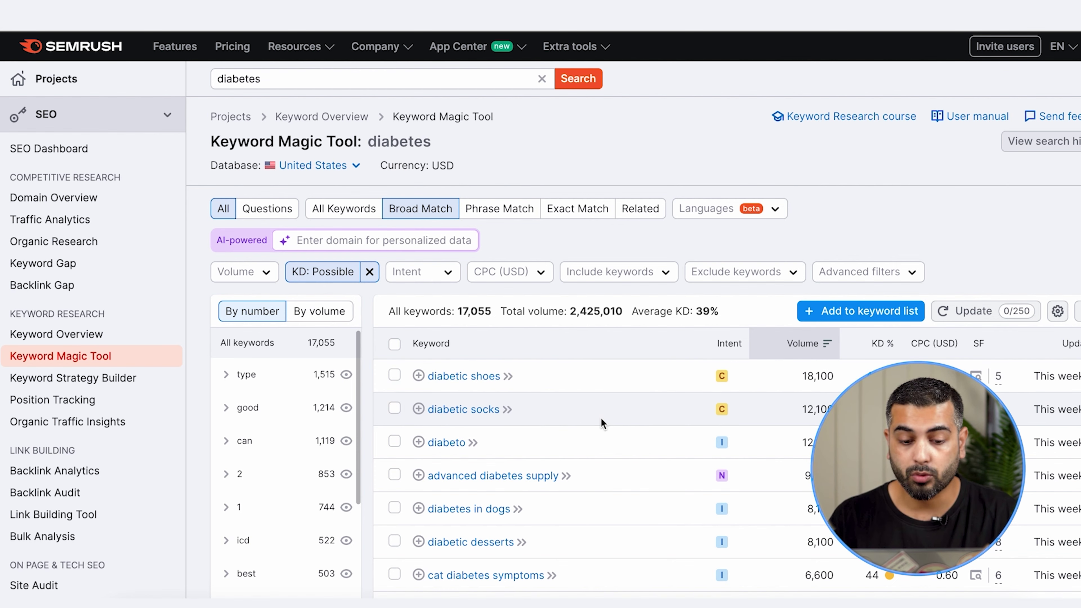
{"action": "scroll", "coordinate": [600, 417], "scroll_direction": "down", "scroll_amount": 3}
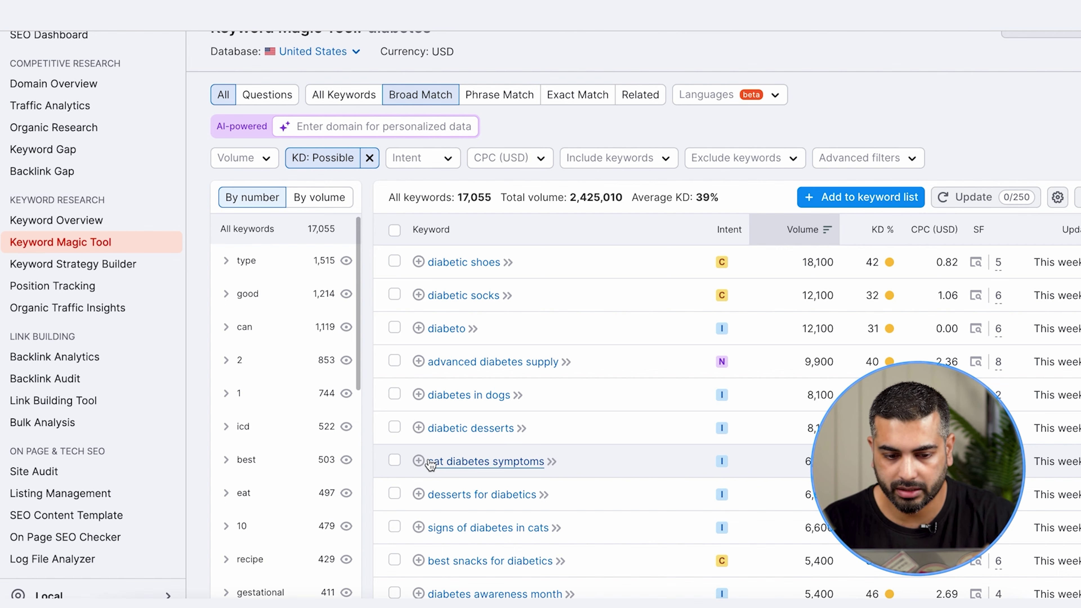
{"action": "scroll", "coordinate": [468, 426], "scroll_direction": "up", "scroll_amount": 3}
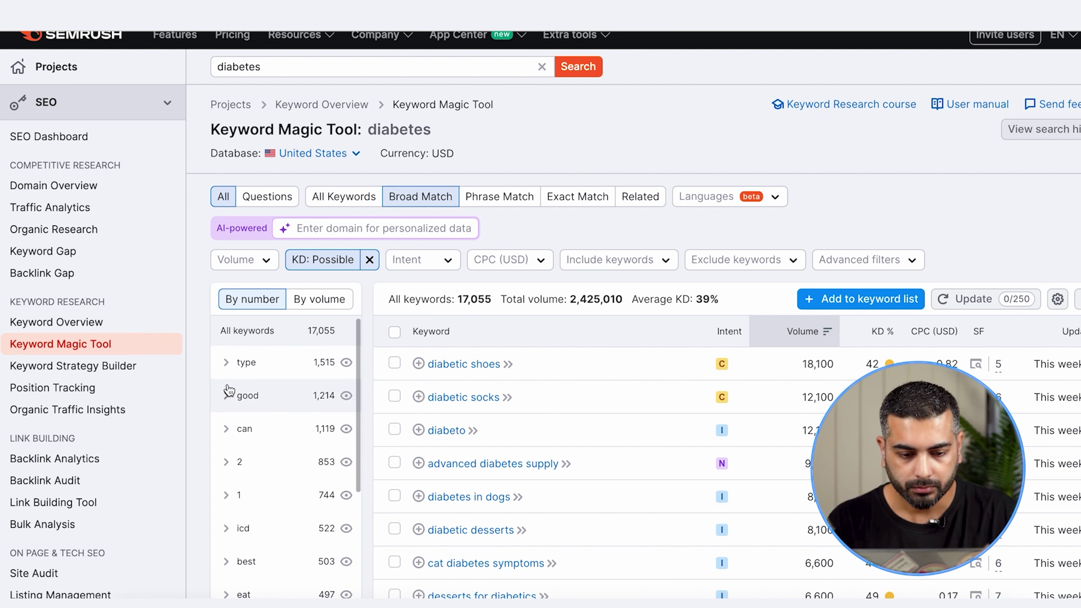
Step: Narrow the keyword list to the "best" keyword group
{"action": "scroll", "coordinate": [226, 374], "scroll_direction": "down", "scroll_amount": 3}
{"action": "scroll", "coordinate": [227, 375], "scroll_direction": "down", "scroll_amount": 1}
{"action": "scroll", "coordinate": [226, 375], "scroll_direction": "up", "scroll_amount": 1}
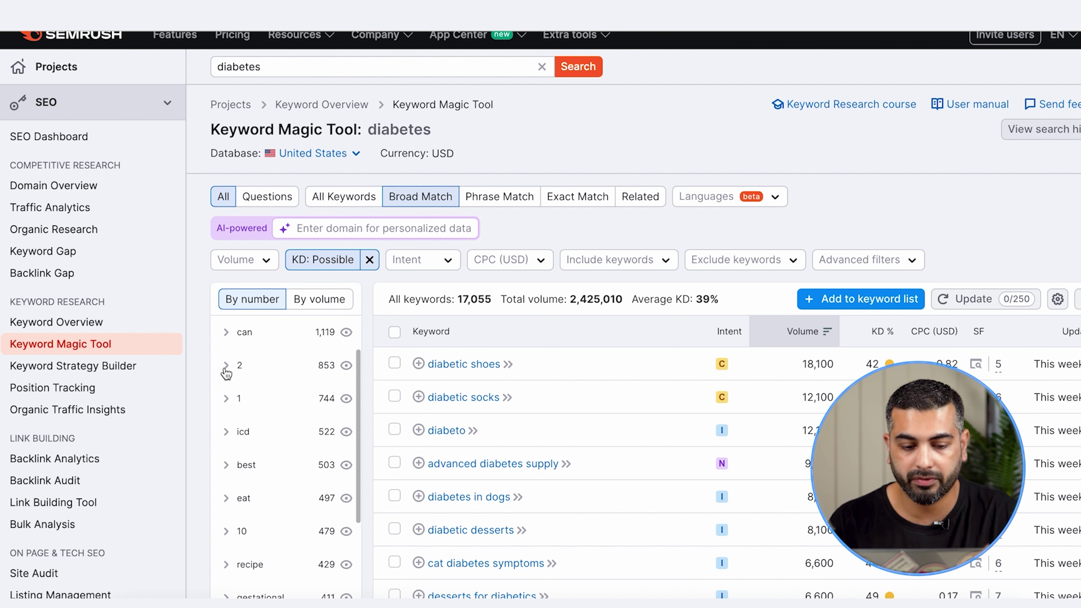
{"action": "scroll", "coordinate": [227, 375], "scroll_direction": "down", "scroll_amount": 1}
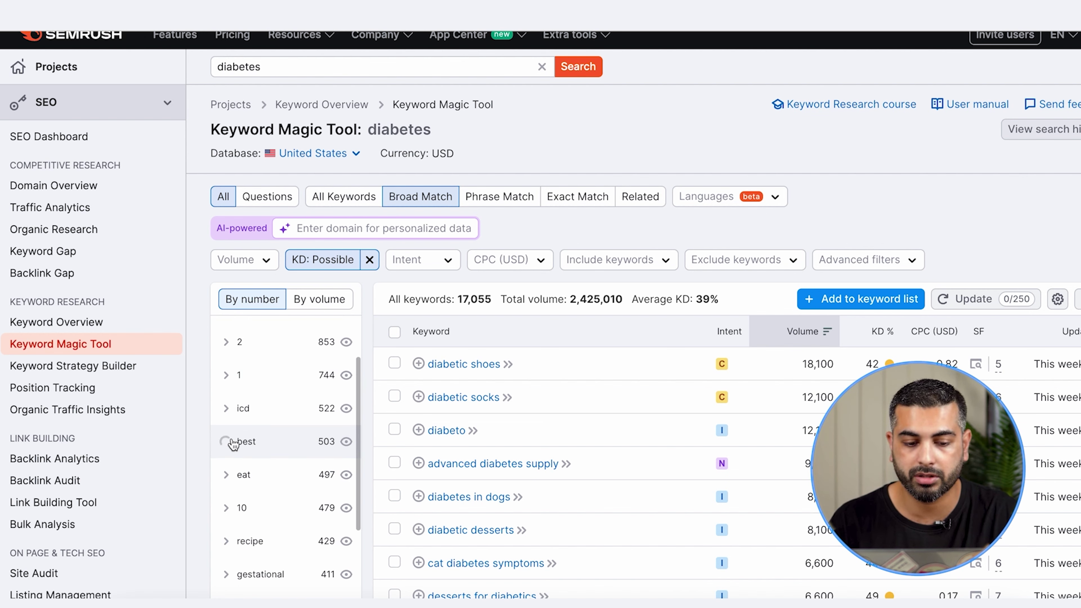
{"action": "left_click", "coordinate": [253, 445]}
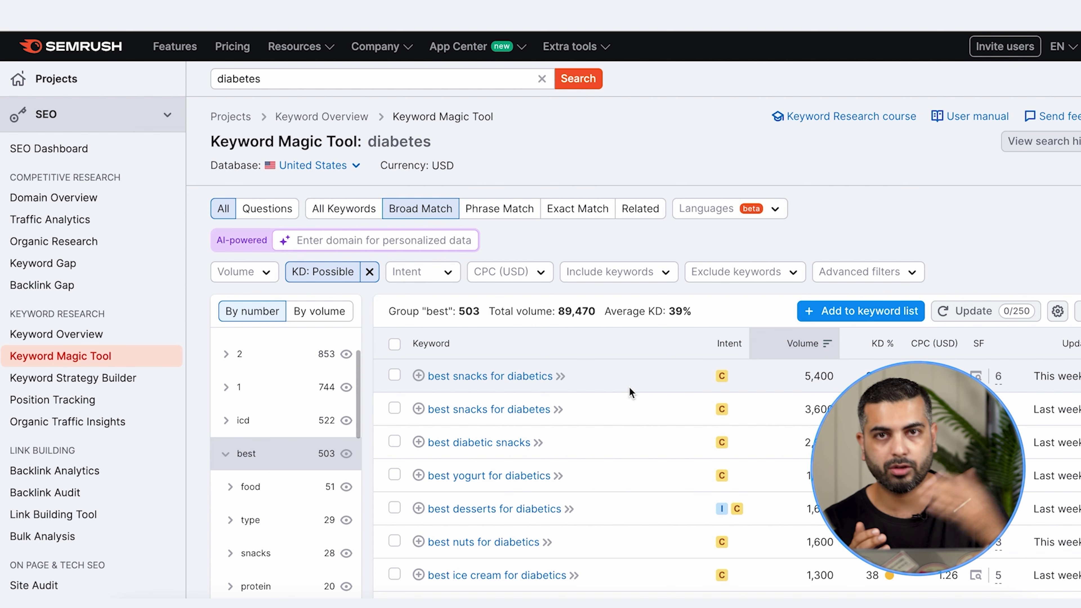
Step: Review the keywords and search intent in the "best" group, and open the overview of "best snacks for diabetics"
{"action": "scroll", "coordinate": [629, 392], "scroll_direction": "down", "scroll_amount": 5}
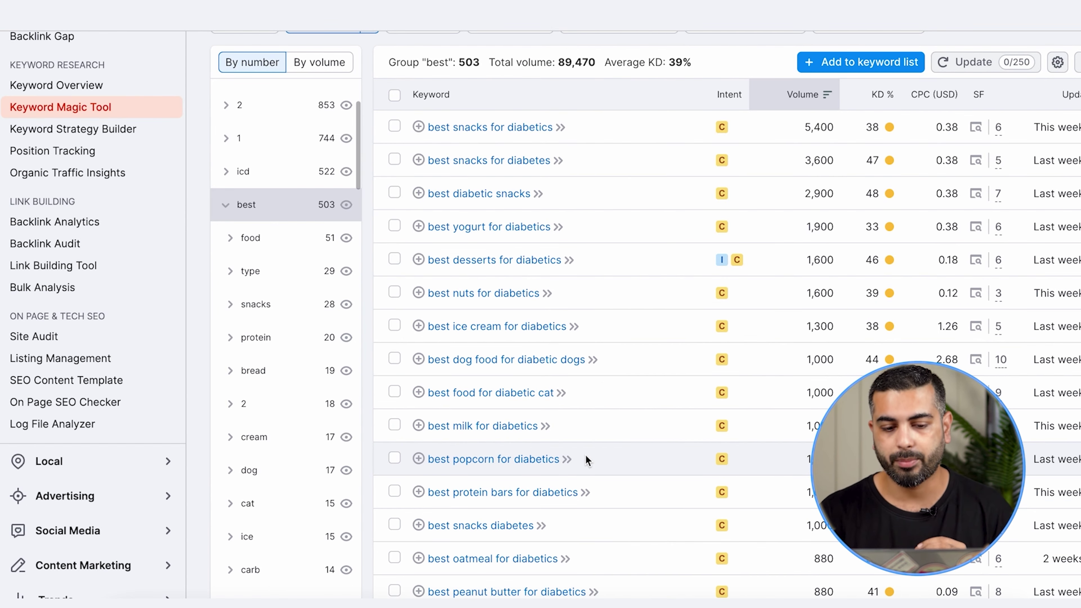
{"action": "scroll", "coordinate": [585, 458], "scroll_direction": "up", "scroll_amount": 3}
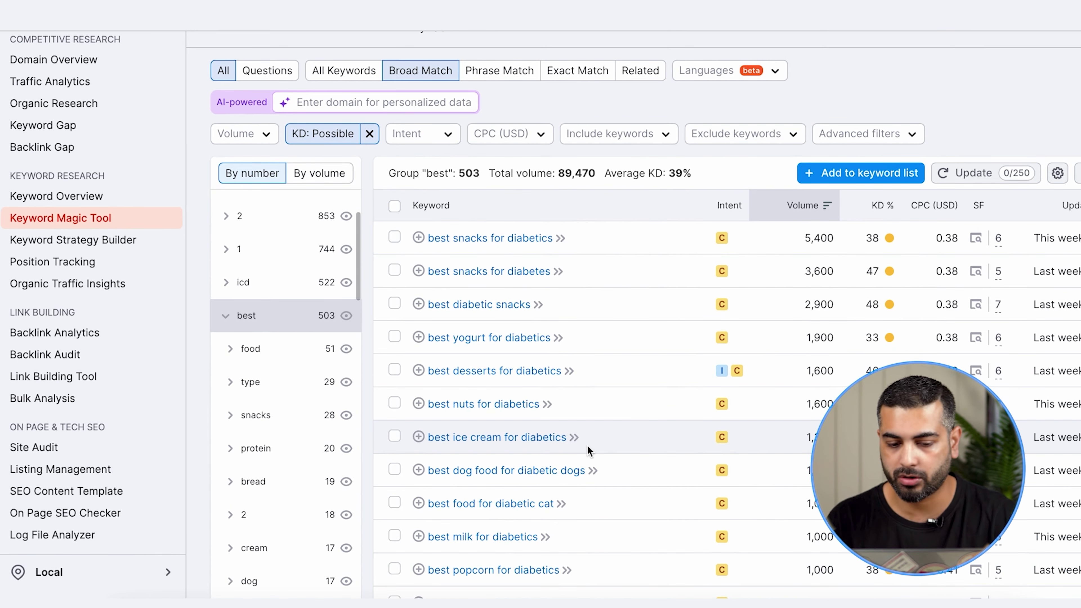
{"action": "scroll", "coordinate": [587, 444], "scroll_direction": "down", "scroll_amount": 5}
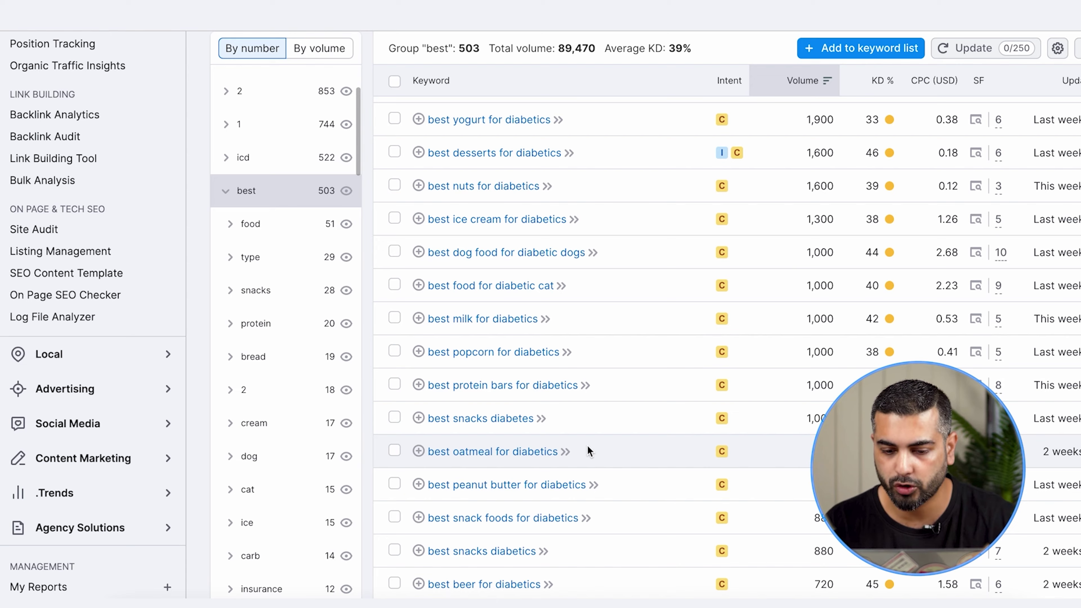
{"action": "scroll", "coordinate": [588, 450], "scroll_direction": "up", "scroll_amount": 3}
{"action": "mouse_move", "coordinate": [722, 320]}
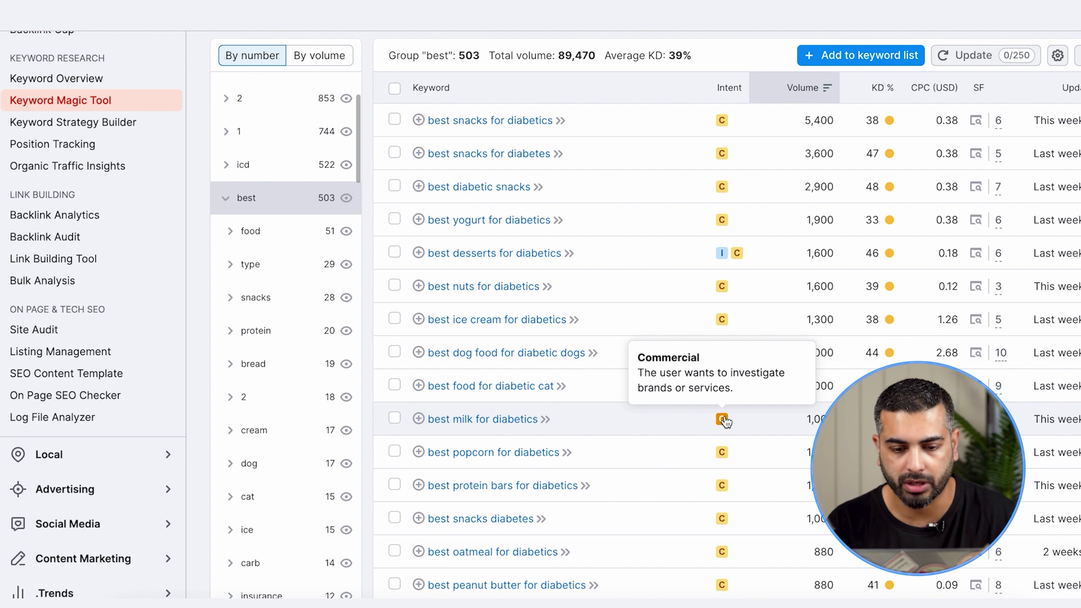
{"action": "scroll", "coordinate": [725, 421], "scroll_direction": "up", "scroll_amount": 5}
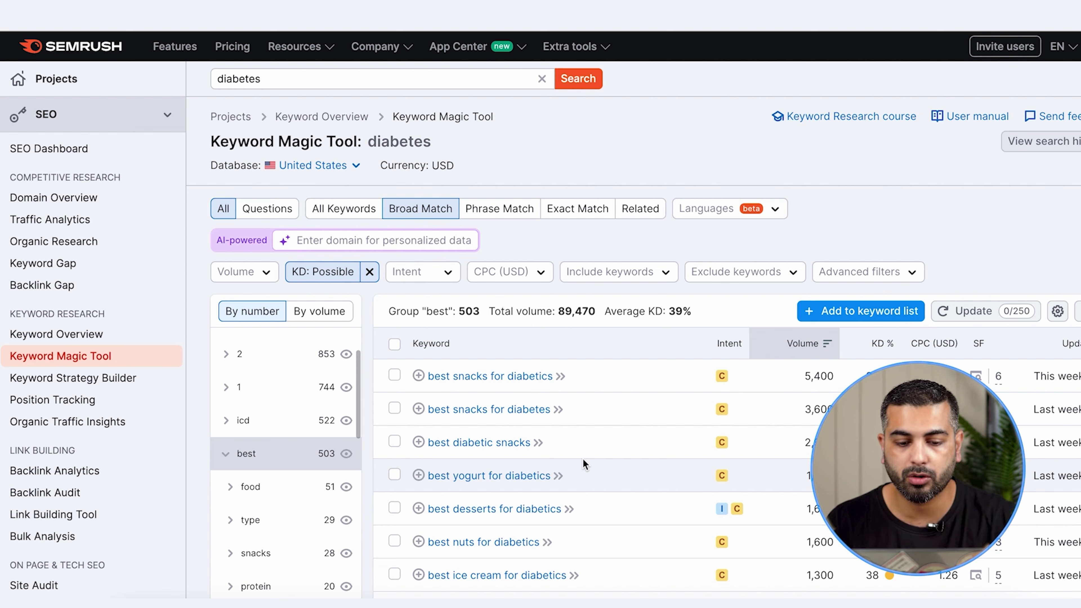
{"action": "left_click", "coordinate": [454, 383]}
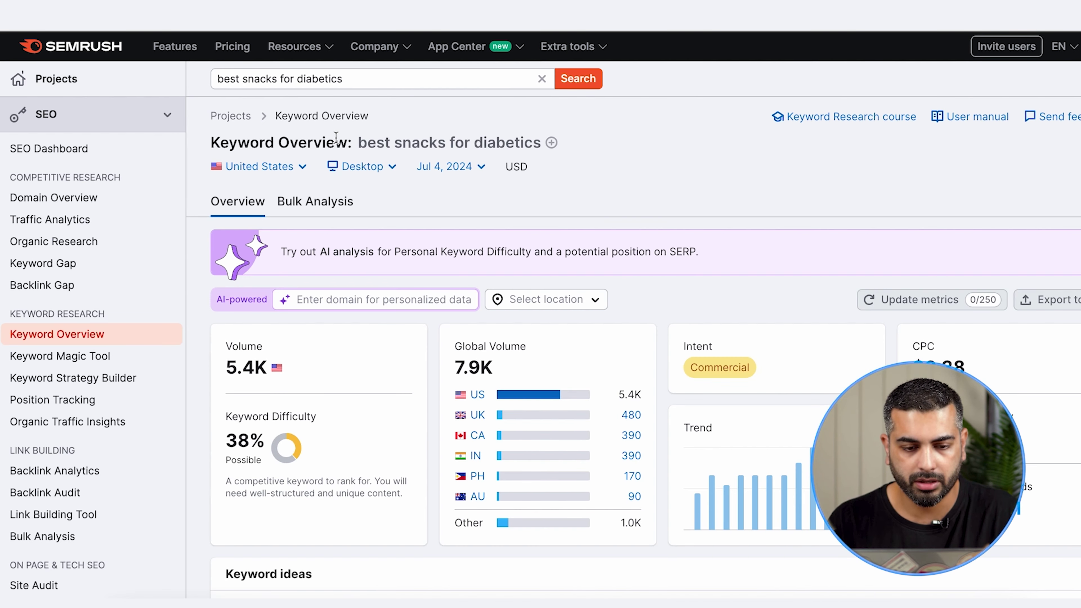
Step: Review the keyword's overview metrics and keyword ideas, and open the full list of its keyword variations
{"action": "scroll", "coordinate": [379, 338], "scroll_direction": "down", "scroll_amount": 4}
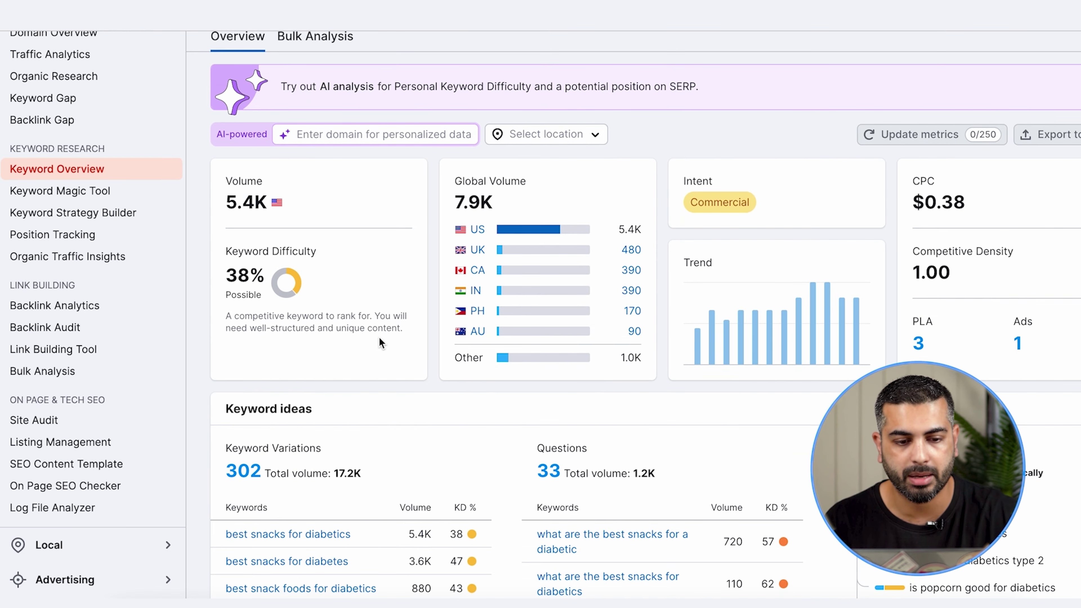
{"action": "scroll", "coordinate": [379, 337], "scroll_direction": "up", "scroll_amount": 4}
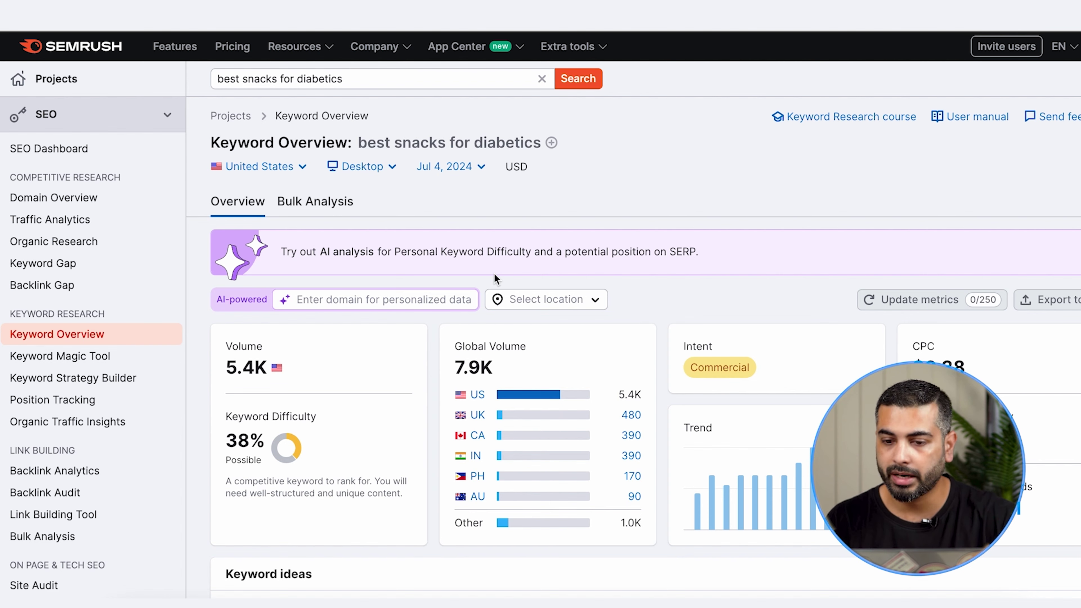
{"action": "scroll", "coordinate": [494, 273], "scroll_direction": "down", "scroll_amount": 4}
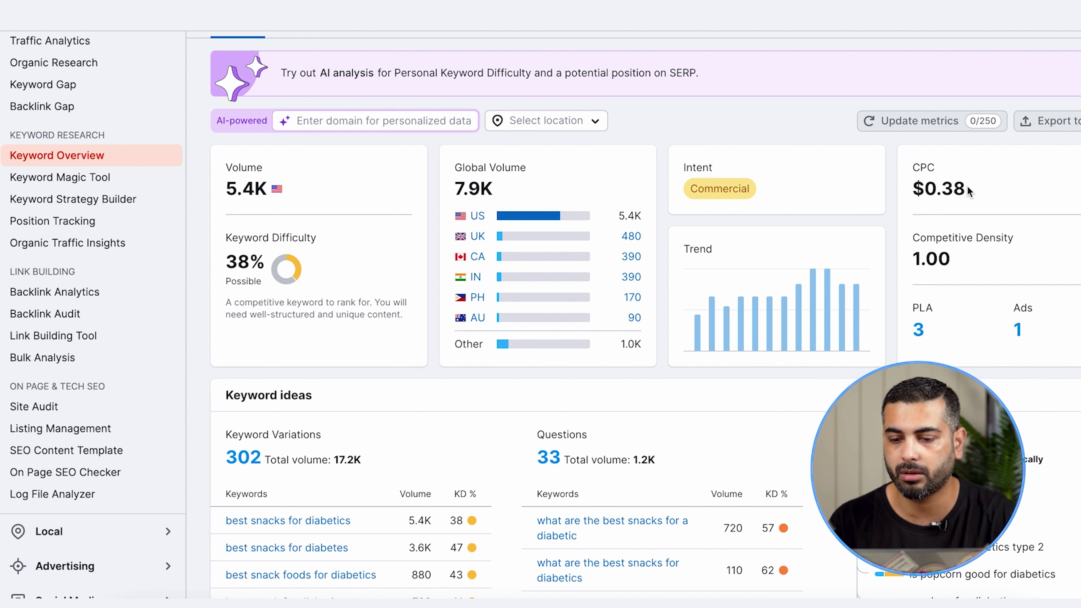
{"action": "scroll", "coordinate": [967, 190], "scroll_direction": "down", "scroll_amount": 2}
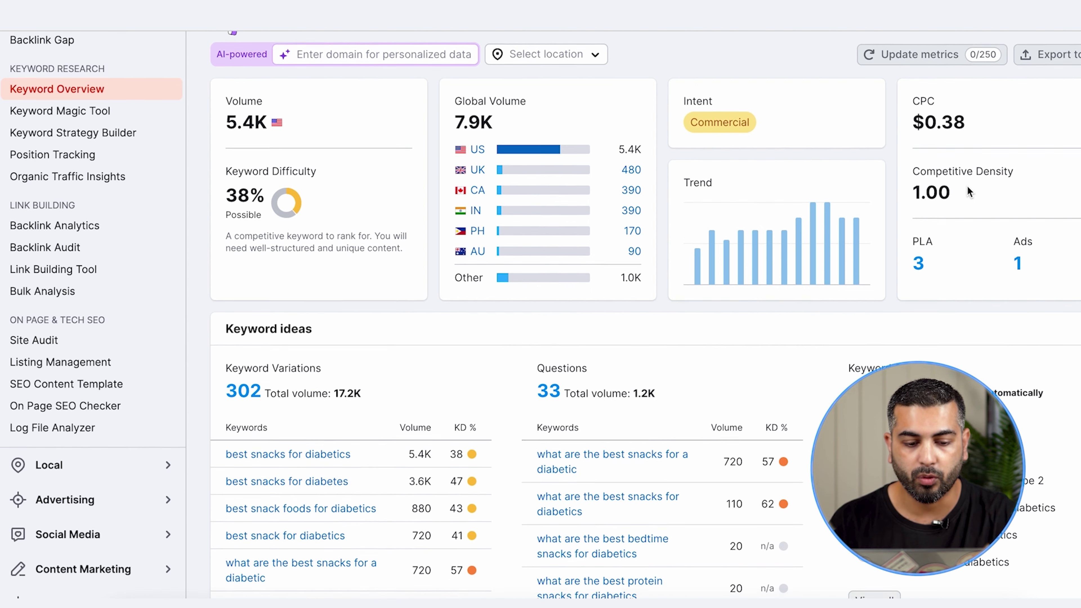
{"action": "scroll", "coordinate": [374, 359], "scroll_direction": "down", "scroll_amount": 2}
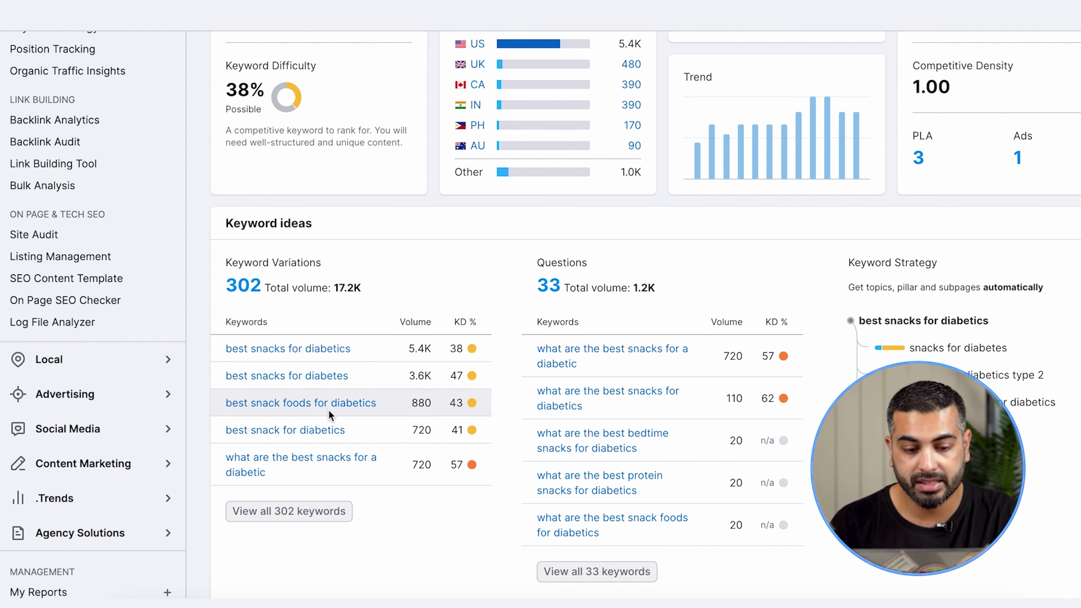
{"action": "scroll", "coordinate": [329, 410], "scroll_direction": "down", "scroll_amount": 1}
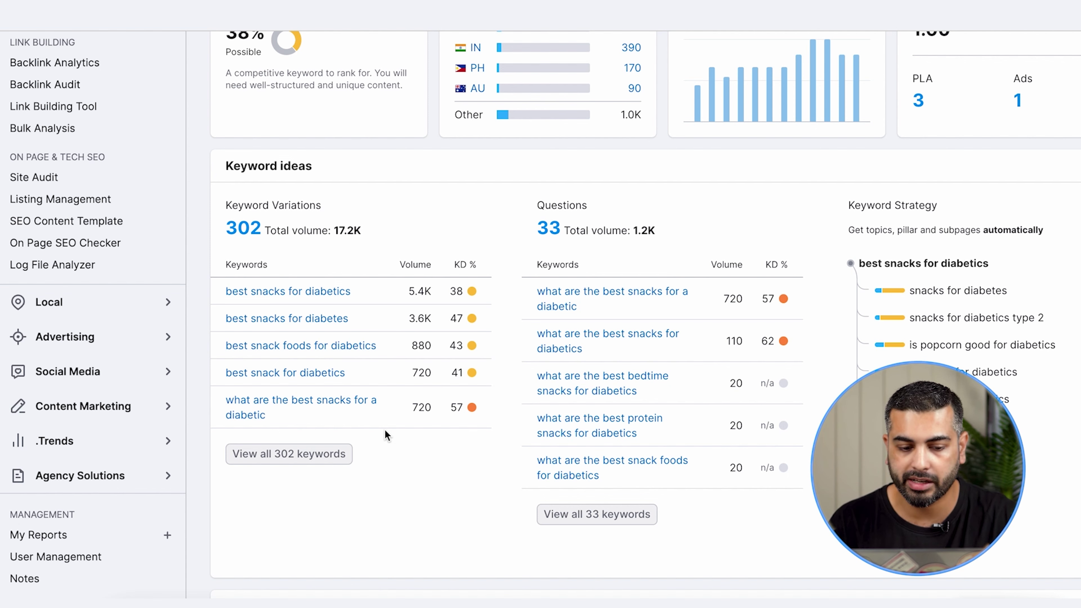
{"action": "left_click", "coordinate": [309, 457]}
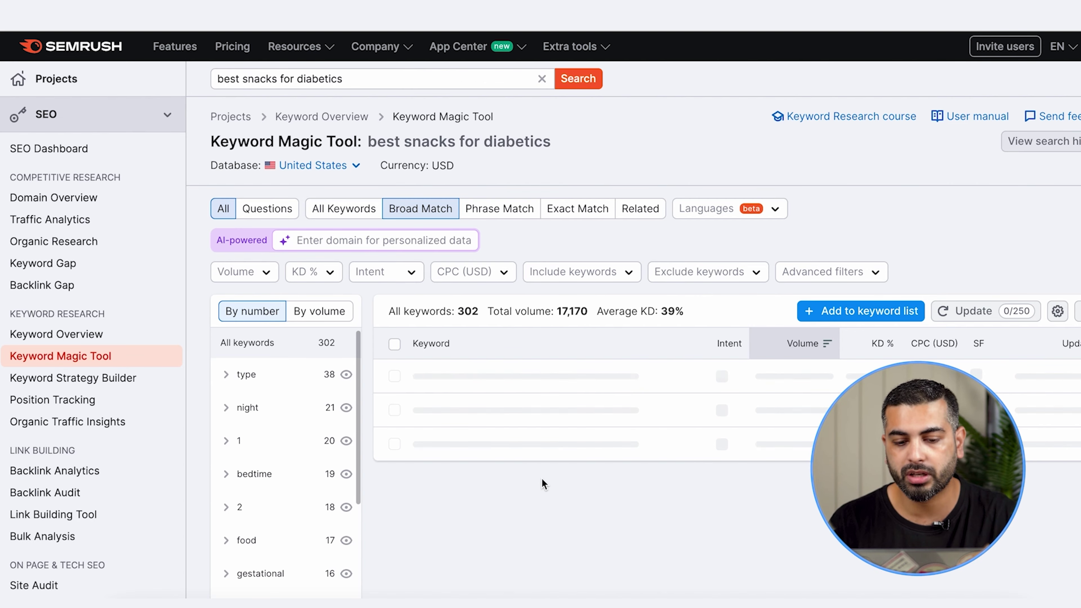
Step: Examine the variations of "best snacks for diabetics" along with their intent, volume and keyword difficulty
{"action": "scroll", "coordinate": [542, 477], "scroll_direction": "down", "scroll_amount": 6}
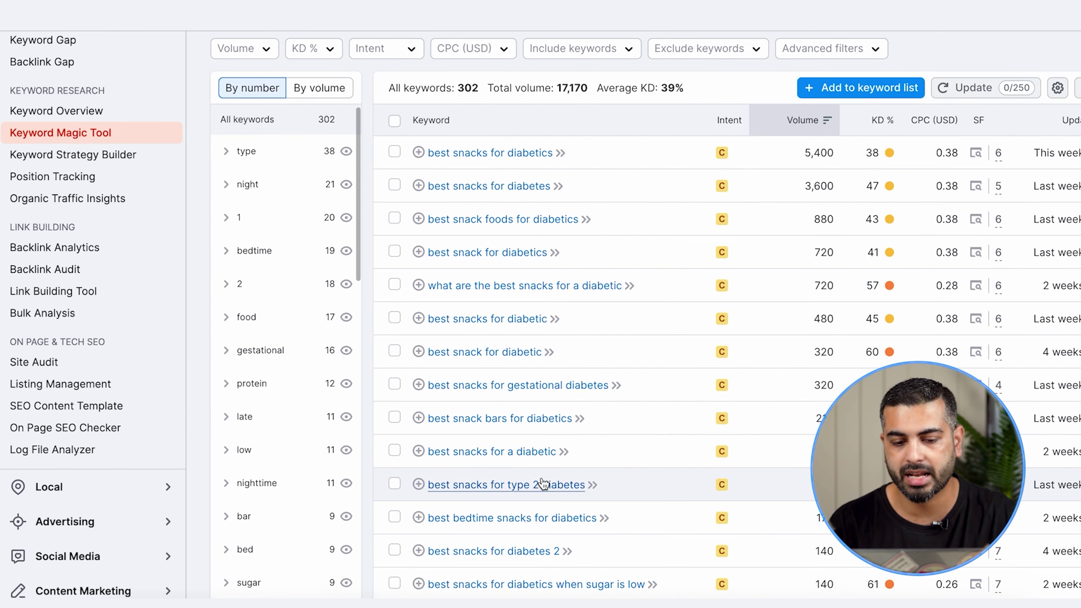
{"action": "scroll", "coordinate": [543, 483], "scroll_direction": "down", "scroll_amount": 15}
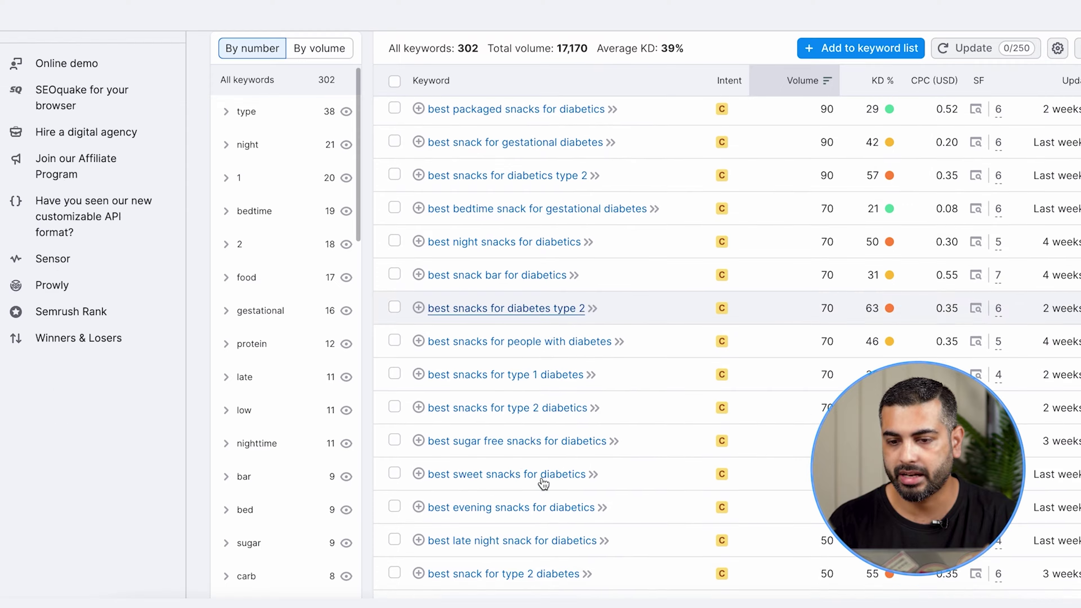
{"action": "scroll", "coordinate": [542, 477], "scroll_direction": "down", "scroll_amount": 15}
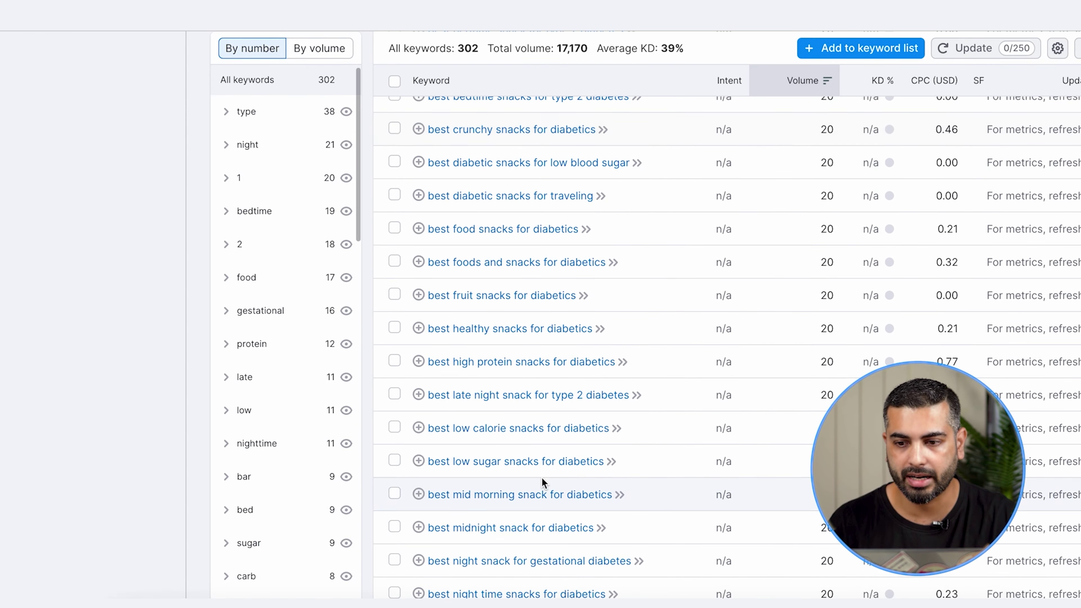
{"action": "scroll", "coordinate": [541, 476], "scroll_direction": "up", "scroll_amount": 20}
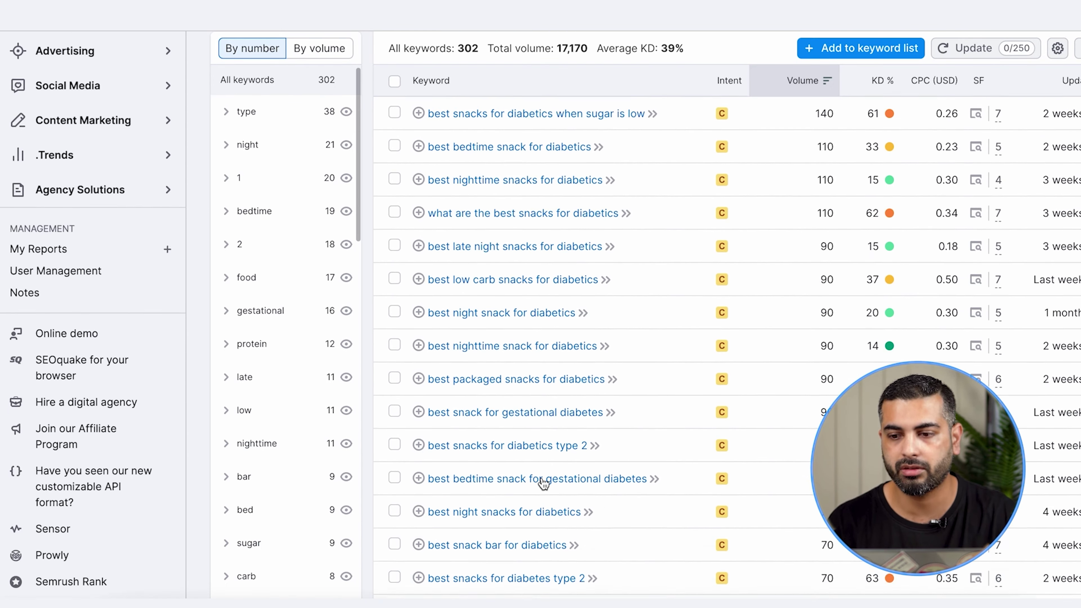
{"action": "scroll", "coordinate": [543, 483], "scroll_direction": "up", "scroll_amount": 10}
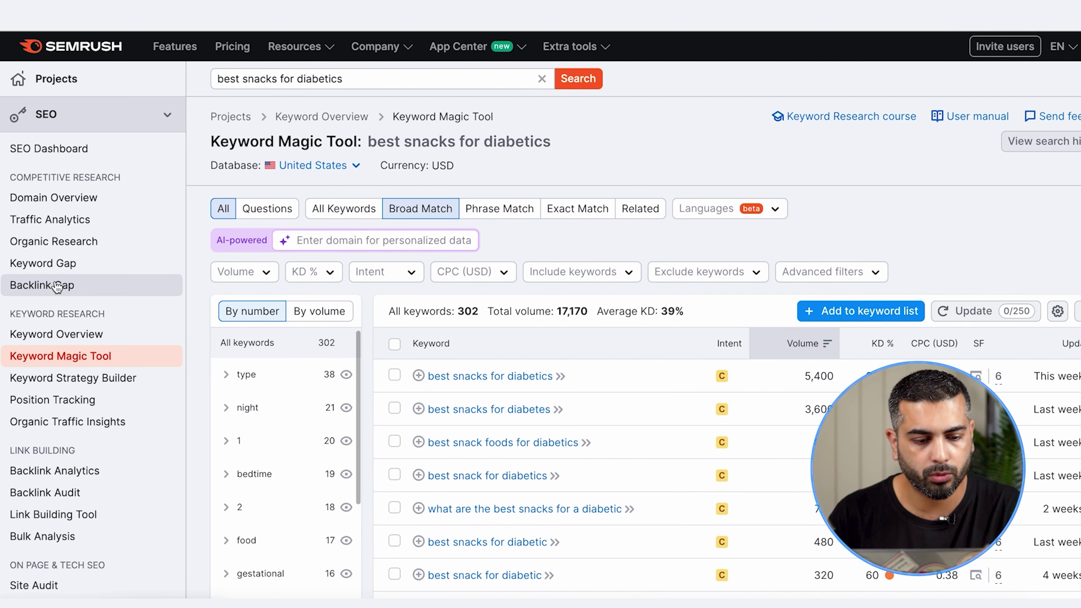
Step: Open the Keyword Gap tool, and look up a diabetes website in a new browser tab to get its address
{"action": "left_click", "coordinate": [36, 264]}
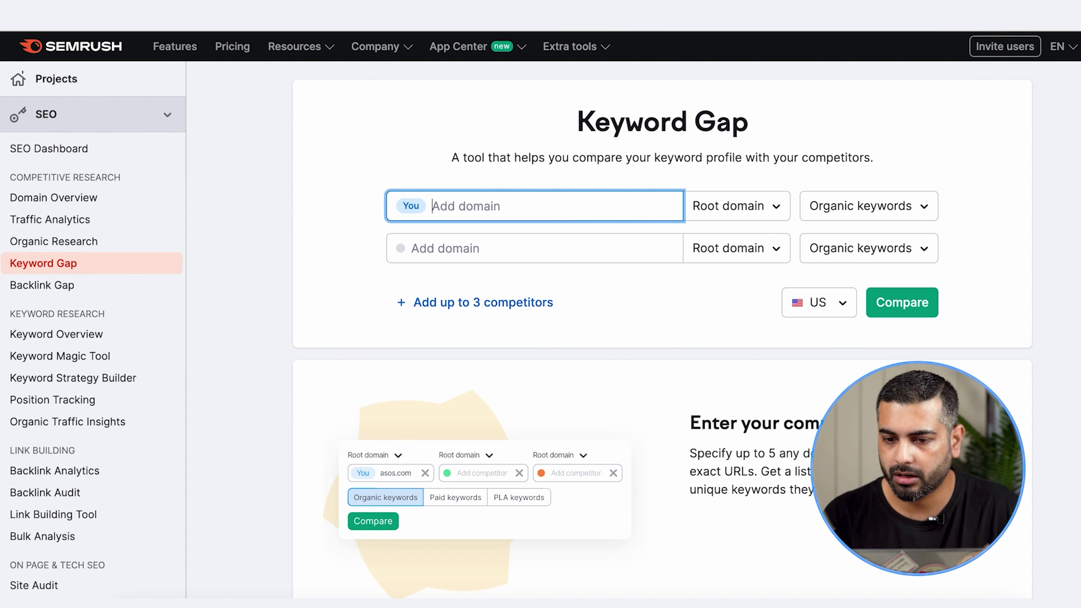
{"action": "key", "text": "ctrl+t"}
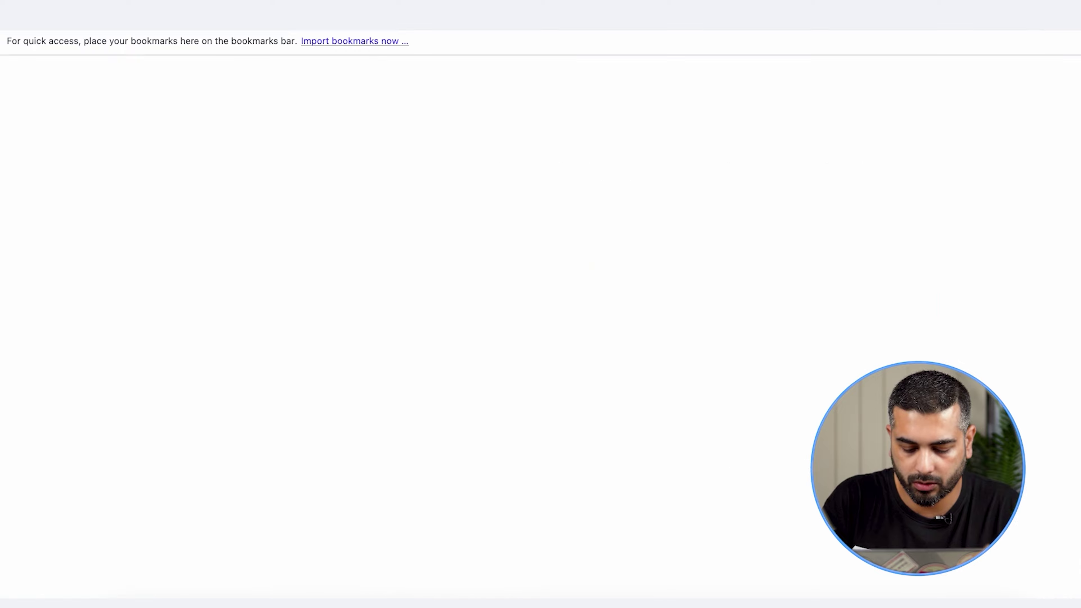
{"action": "type", "text": "diba"}
{"action": "key", "text": "Down"}
{"action": "key", "text": "Return"}
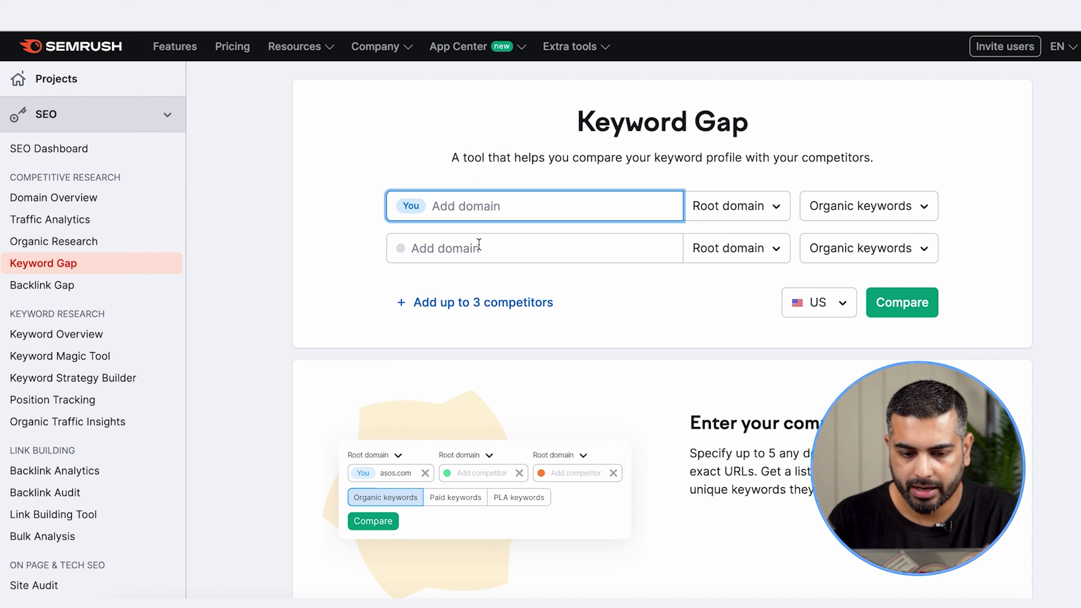
{"action": "left_click", "coordinate": [459, 251]}
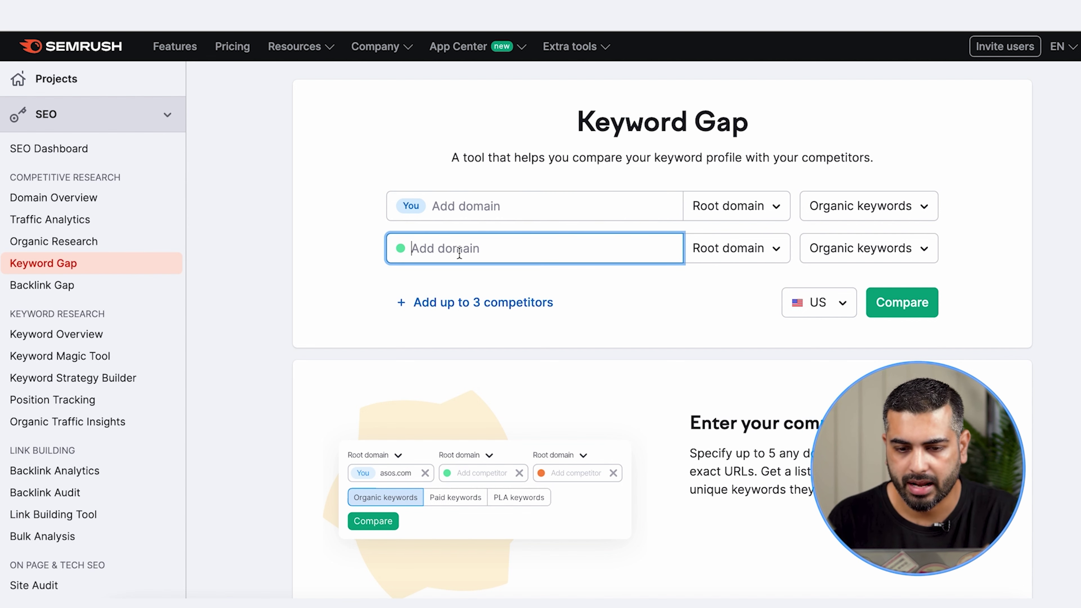
{"action": "type", "text": "https://diabetesstrong.com/"}
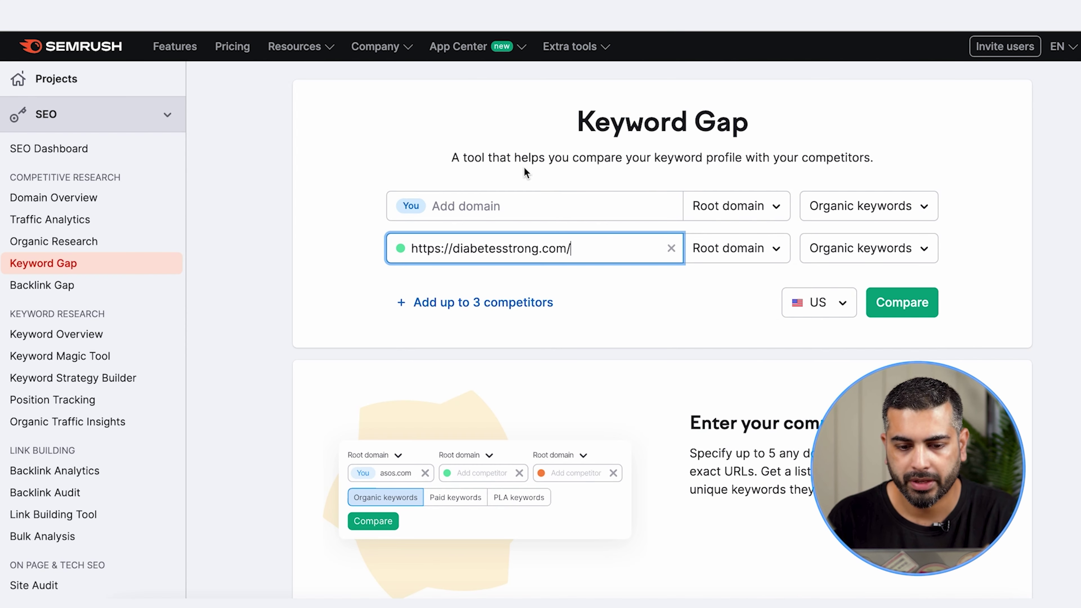
{"action": "left_click", "coordinate": [523, 206]}
{"action": "type", "text": "https://diabetesontrack.com/"}
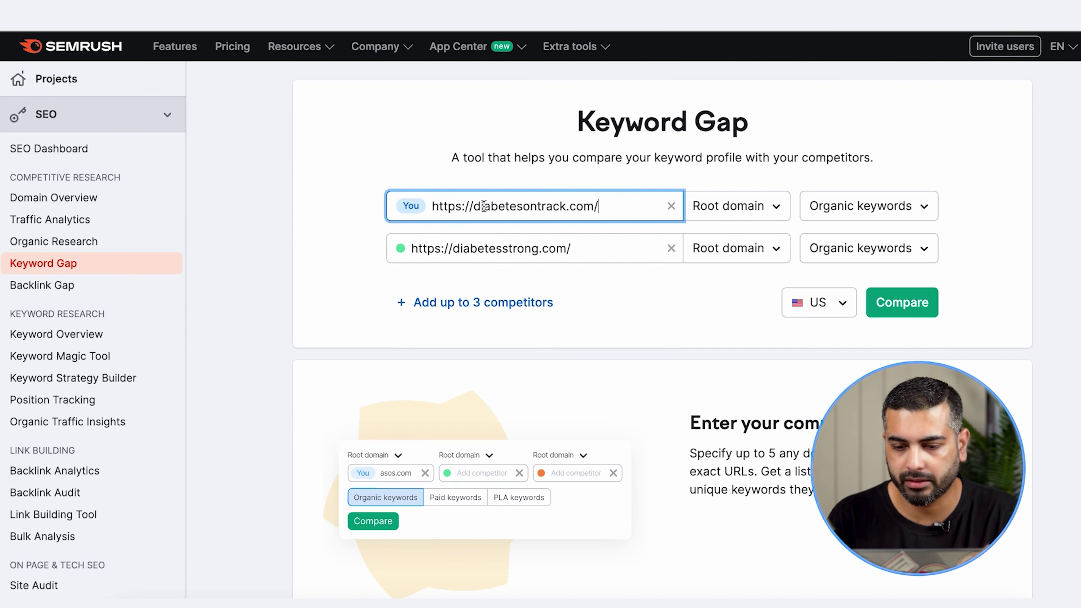
{"action": "left_click", "coordinate": [326, 239]}
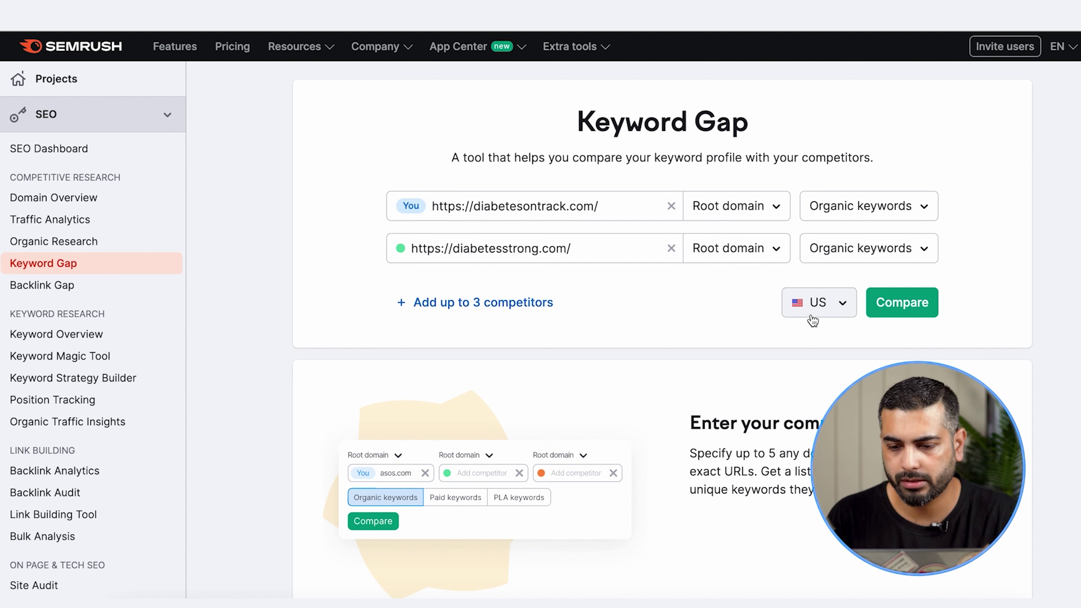
{"action": "left_click", "coordinate": [911, 314]}
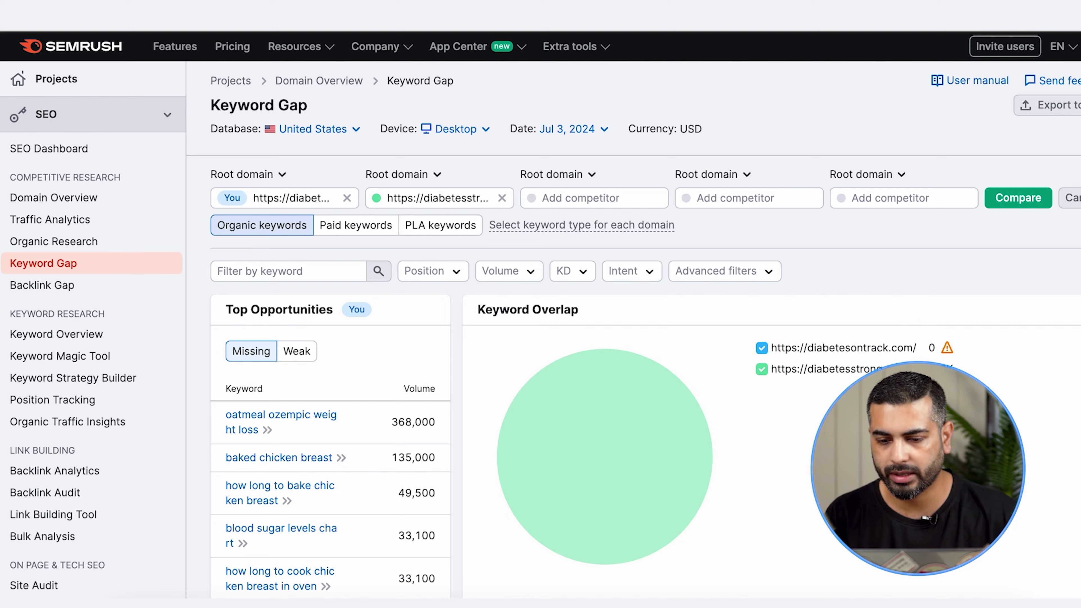
Step: Review the top opportunities and keyword overlap, and limit the keyword details to the untapped keywords
{"action": "scroll", "coordinate": [810, 454], "scroll_direction": "down", "scroll_amount": 3}
{"action": "scroll", "coordinate": [810, 455], "scroll_direction": "down", "scroll_amount": 3}
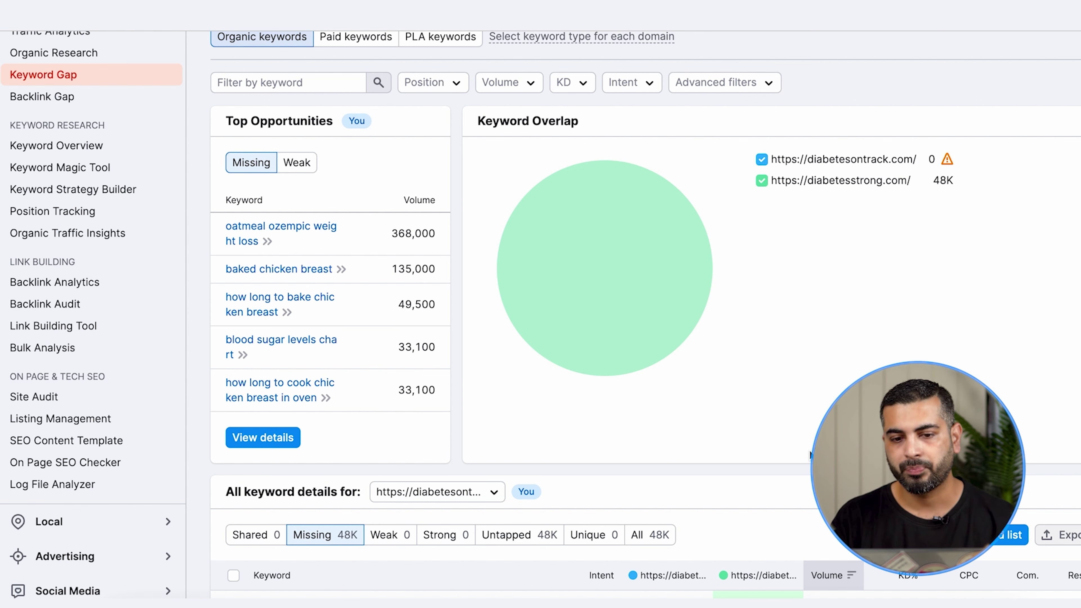
{"action": "scroll", "coordinate": [810, 455], "scroll_direction": "down", "scroll_amount": 1}
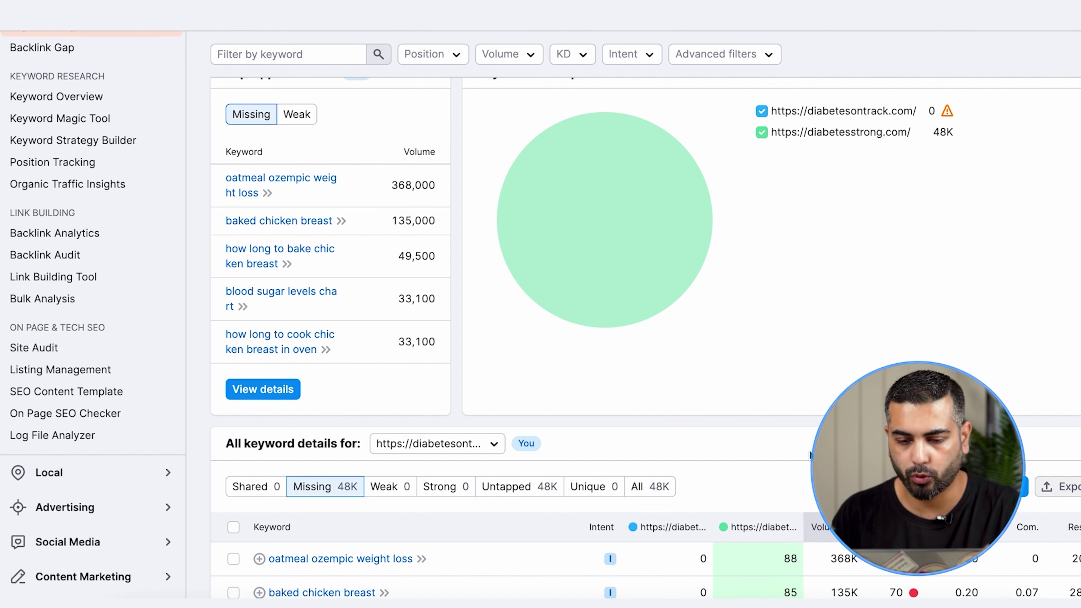
{"action": "scroll", "coordinate": [810, 455], "scroll_direction": "down", "scroll_amount": 4}
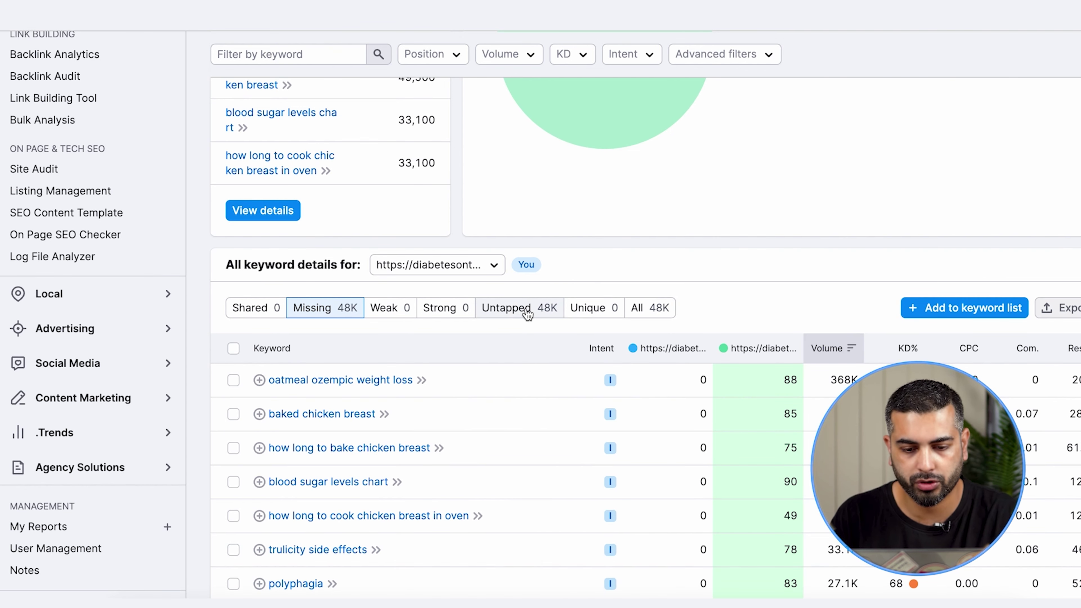
{"action": "left_click", "coordinate": [512, 309]}
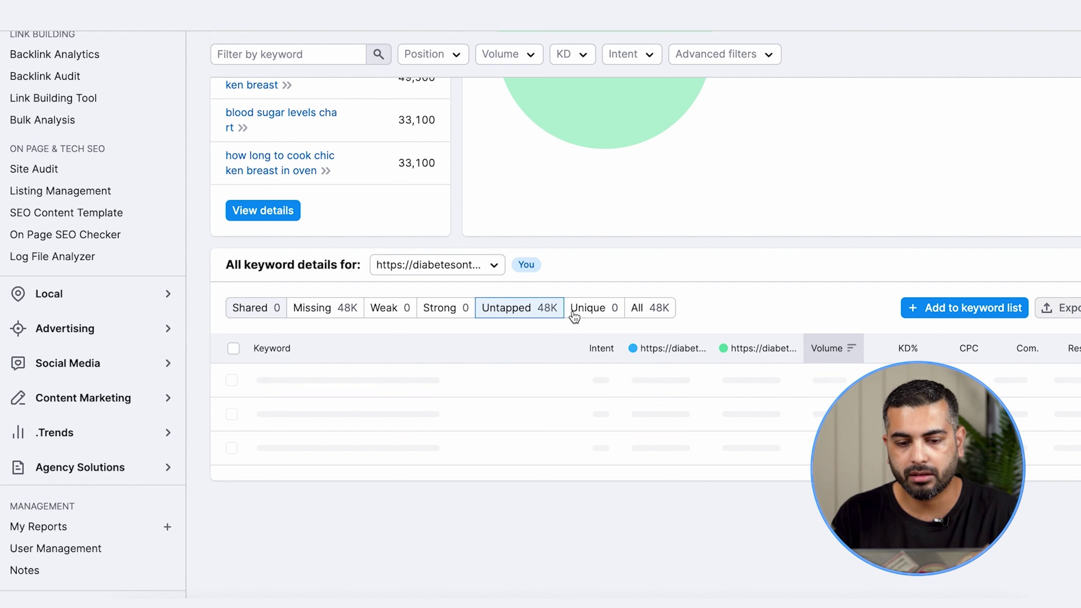
Step: Examine the untapped keywords with their intent, competitor position, volume and keyword difficulty, including "low carb bread" and "low carb pasta"
{"action": "scroll", "coordinate": [519, 315], "scroll_direction": "down", "scroll_amount": 4}
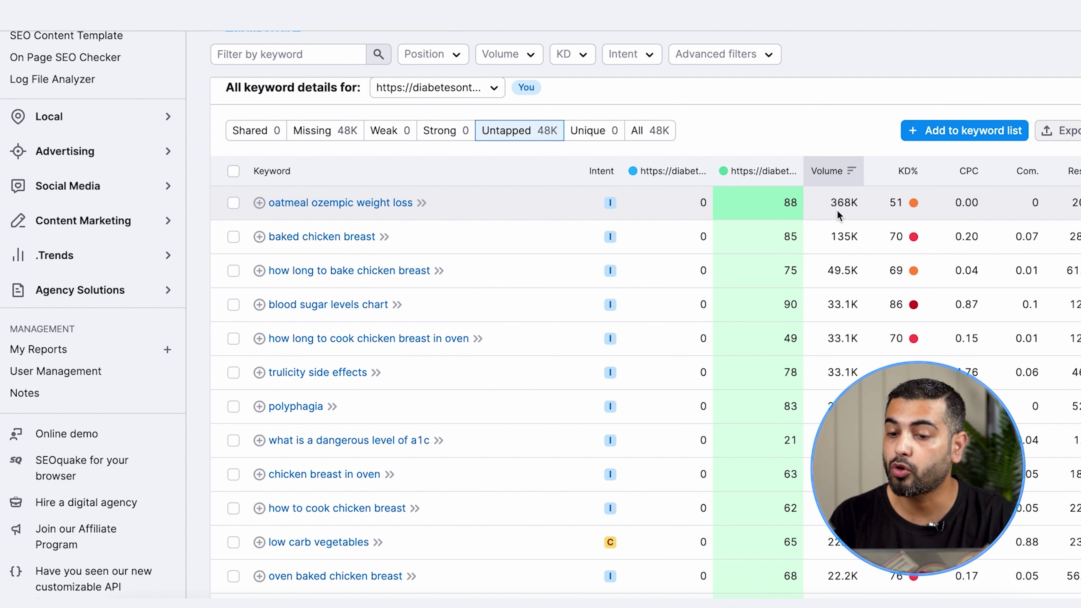
{"action": "mouse_move", "coordinate": [914, 202]}
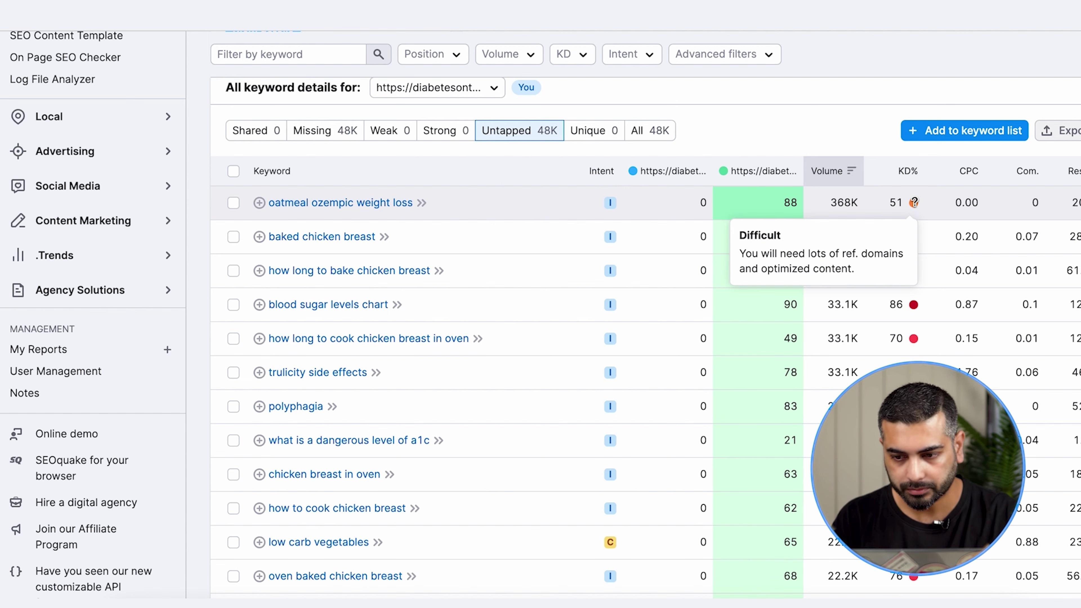
{"action": "scroll", "coordinate": [659, 324], "scroll_direction": "up", "scroll_amount": 2}
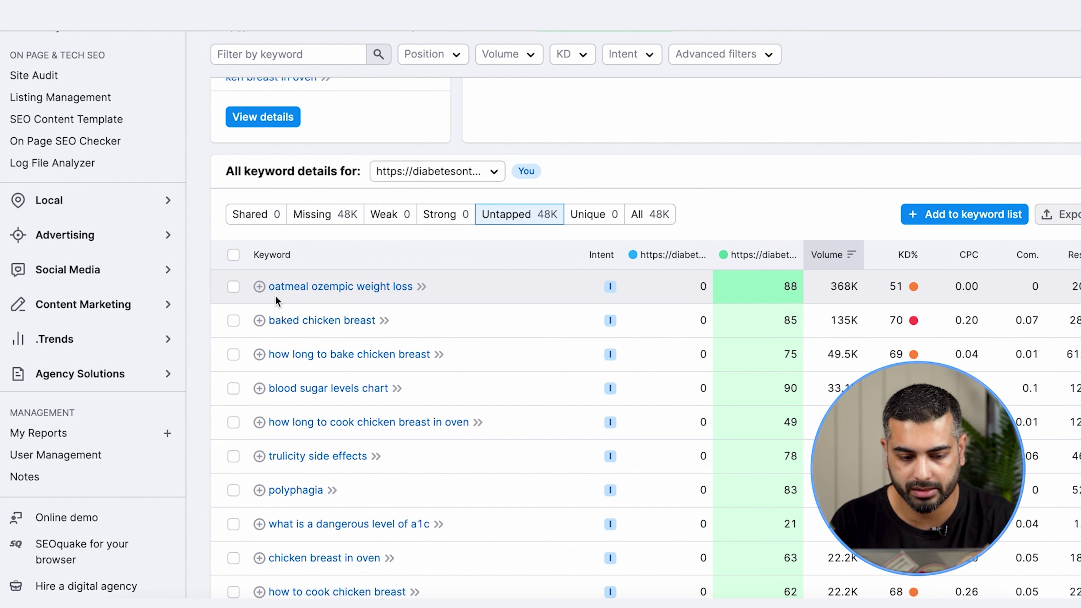
{"action": "scroll", "coordinate": [276, 295], "scroll_direction": "down", "scroll_amount": 1}
{"action": "scroll", "coordinate": [276, 295], "scroll_direction": "down", "scroll_amount": 2}
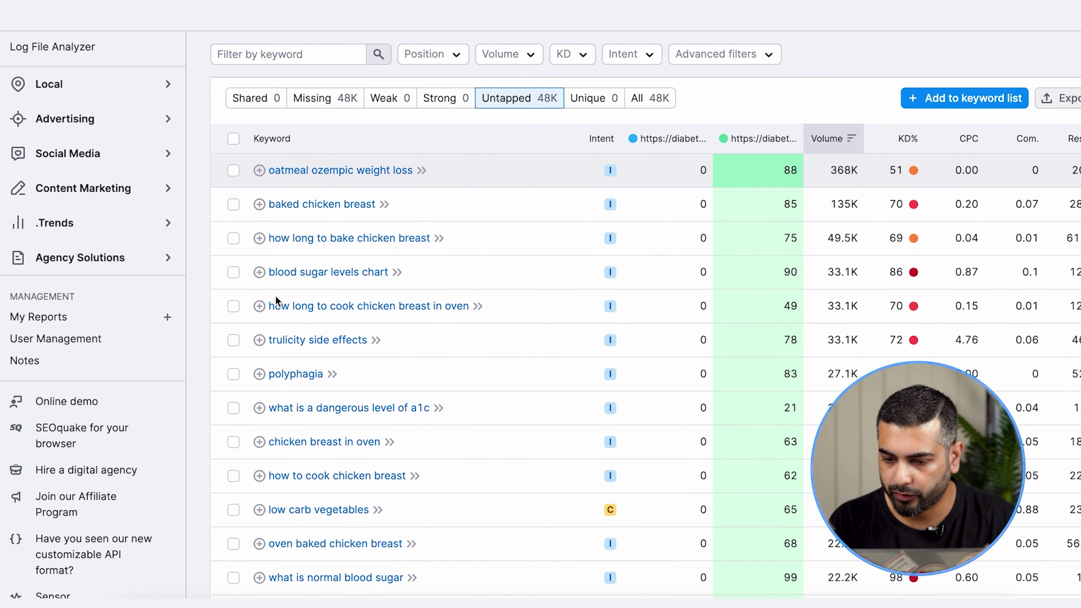
{"action": "scroll", "coordinate": [326, 389], "scroll_direction": "down", "scroll_amount": 7}
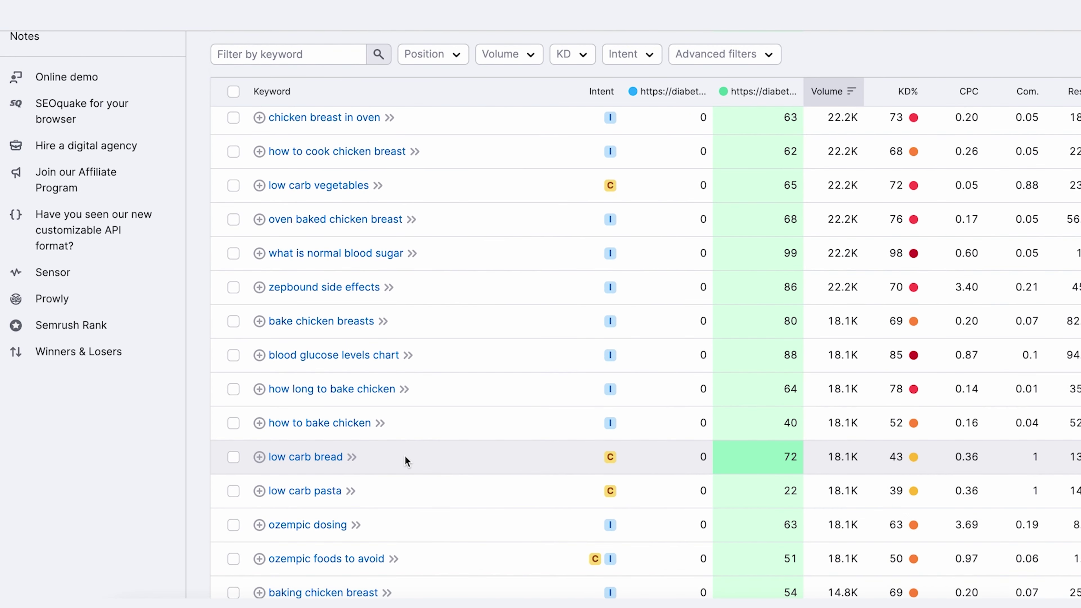
{"action": "mouse_move", "coordinate": [913, 458]}
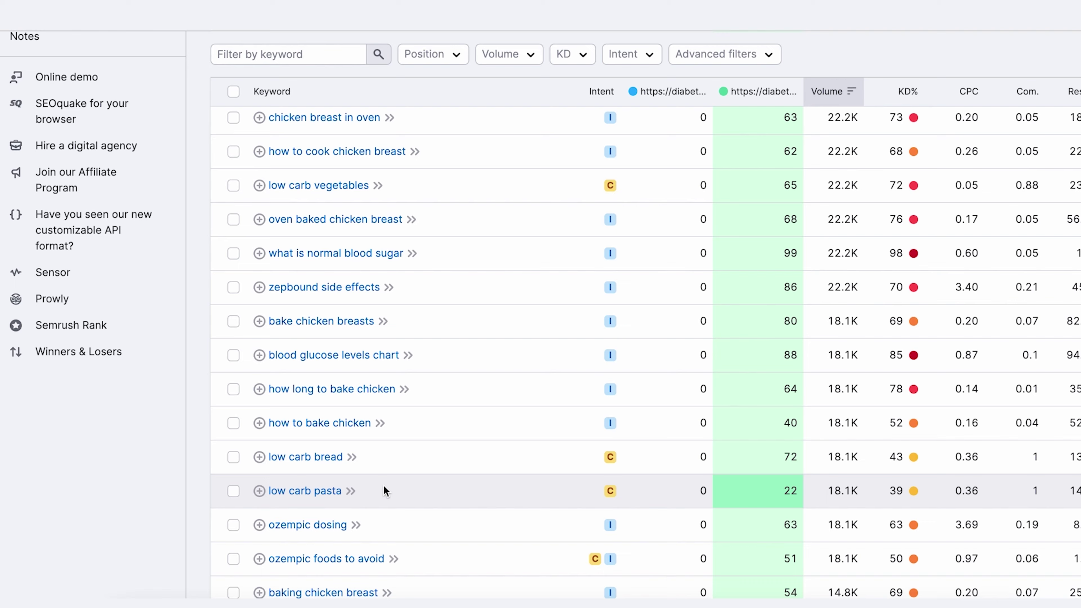
{"action": "scroll", "coordinate": [383, 485], "scroll_direction": "up", "scroll_amount": 10}
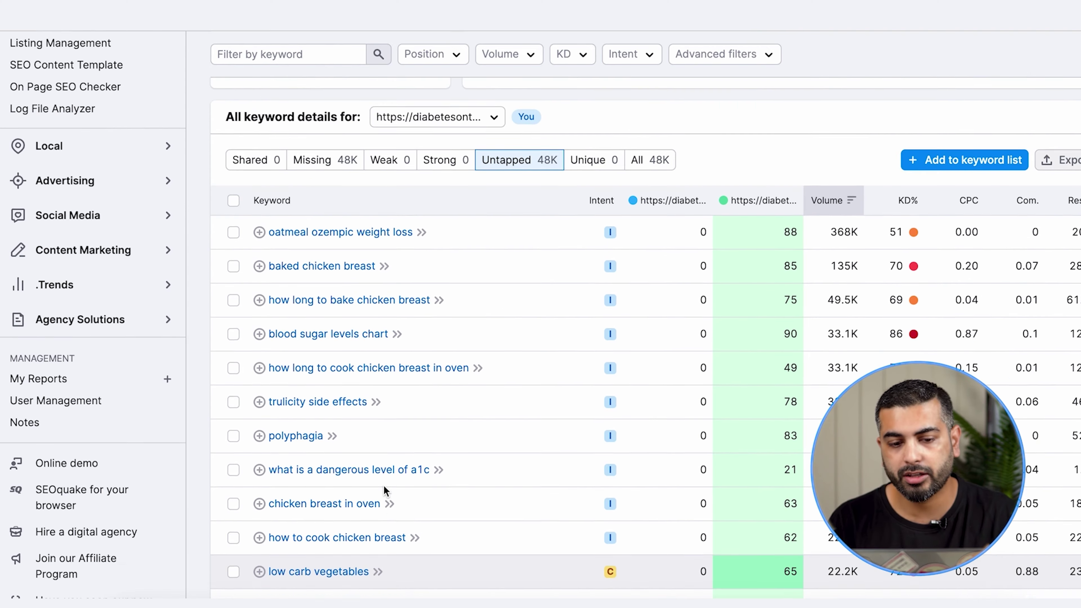
Step: Open the dashboard of the last project in the projects list and review its domain analytics and position tracking
{"action": "scroll", "coordinate": [384, 486], "scroll_direction": "up", "scroll_amount": 8}
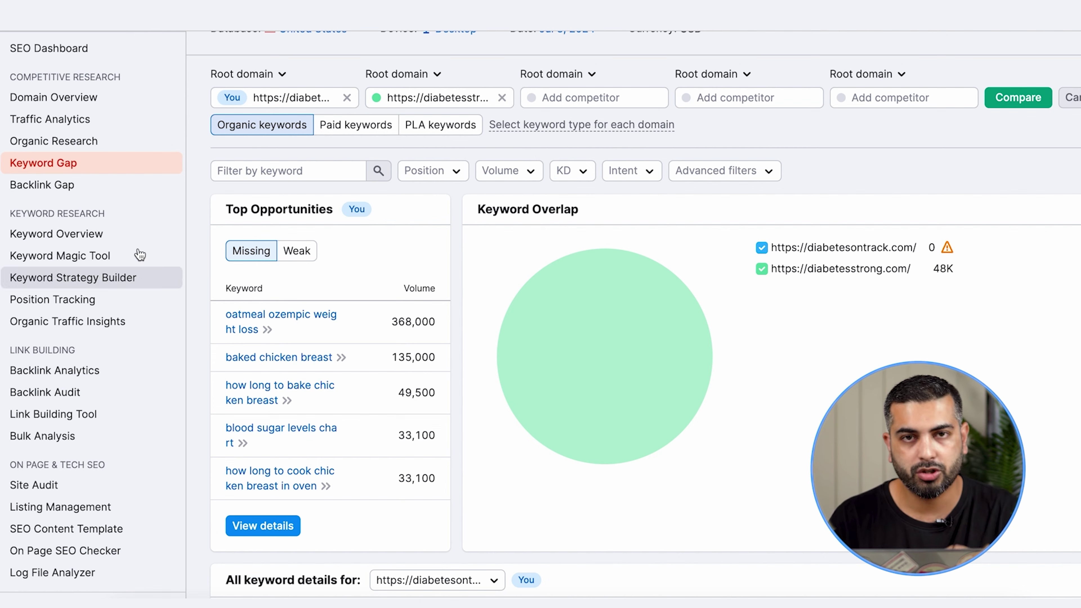
{"action": "scroll", "coordinate": [68, 234], "scroll_direction": "up", "scroll_amount": 3}
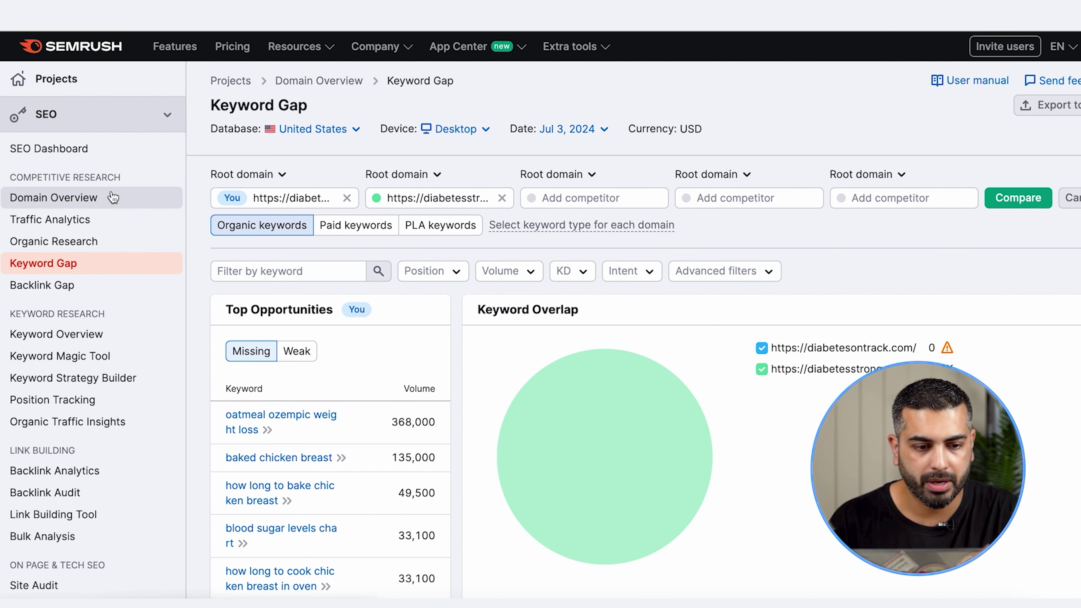
{"action": "left_click", "coordinate": [57, 87]}
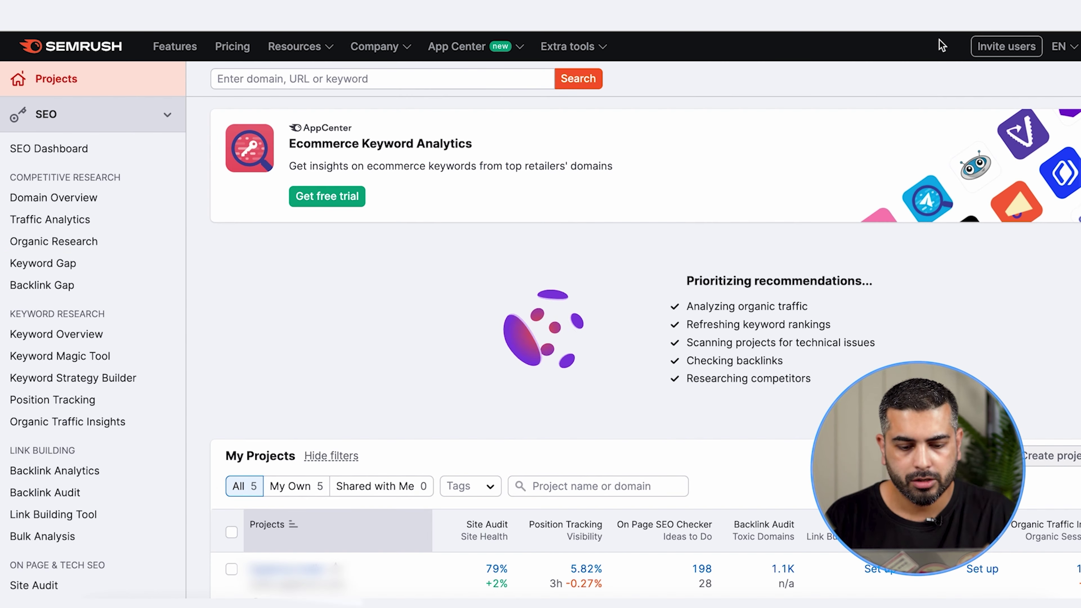
{"action": "scroll", "coordinate": [440, 366], "scroll_direction": "down", "scroll_amount": 4}
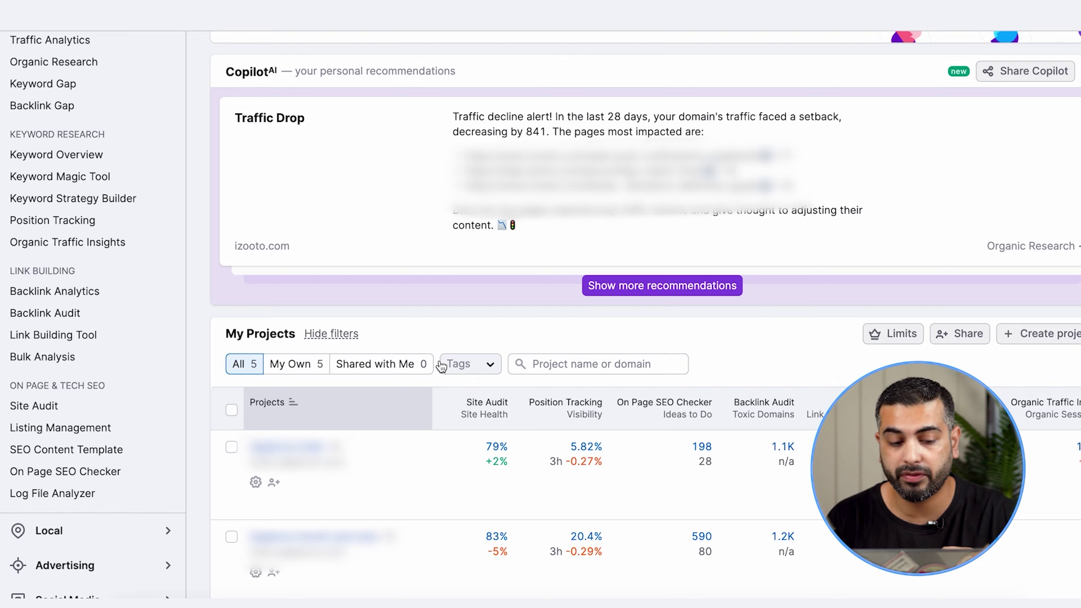
{"action": "scroll", "coordinate": [442, 366], "scroll_direction": "down", "scroll_amount": 6}
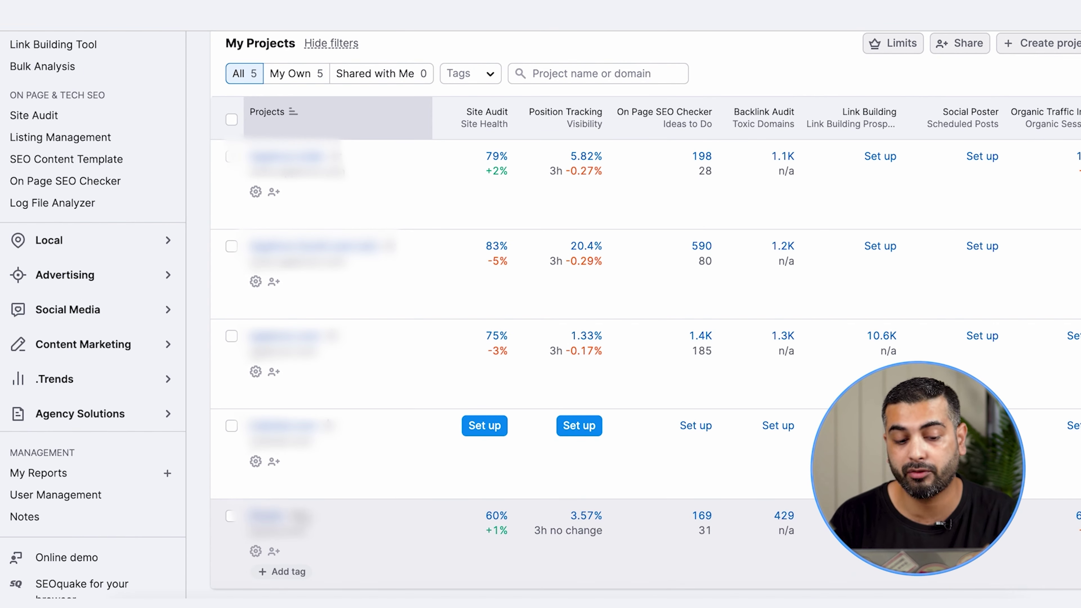
{"action": "left_click", "coordinate": [273, 518]}
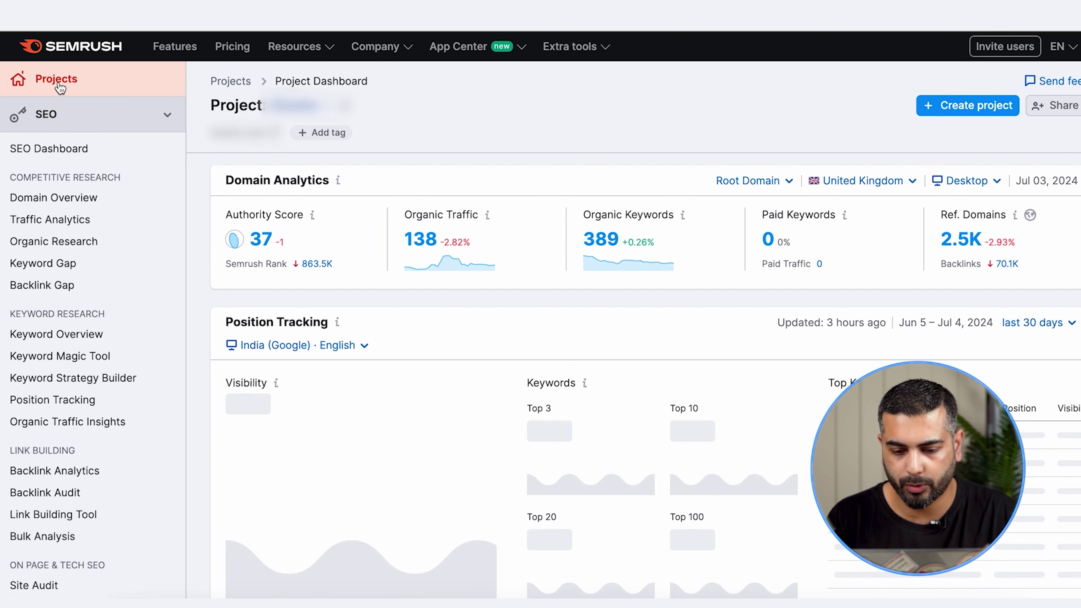
{"action": "scroll", "coordinate": [298, 431], "scroll_direction": "down", "scroll_amount": 4}
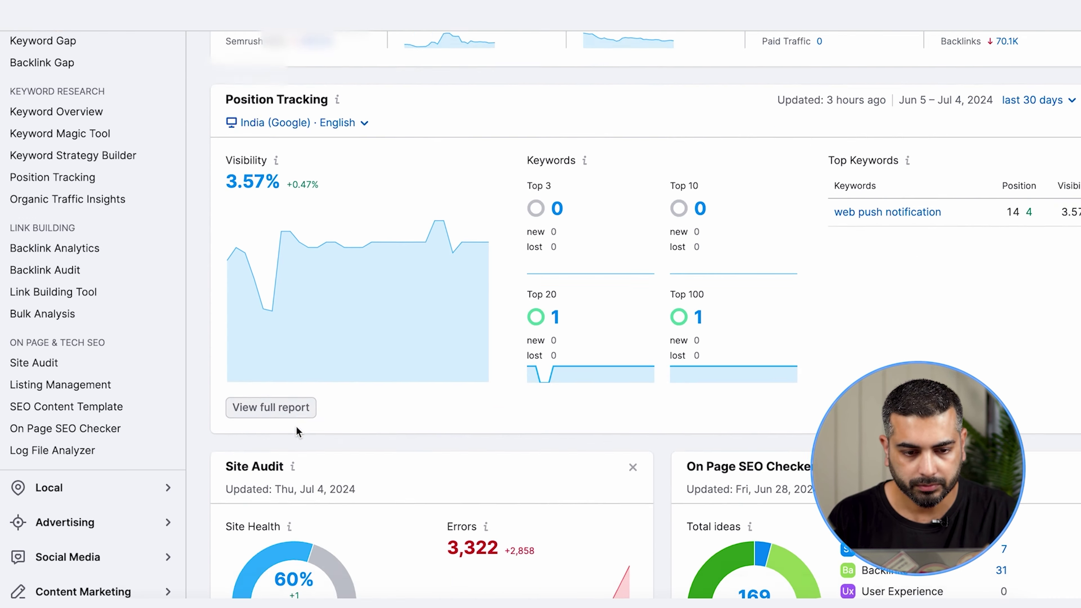
{"action": "scroll", "coordinate": [298, 432], "scroll_direction": "up", "scroll_amount": 4}
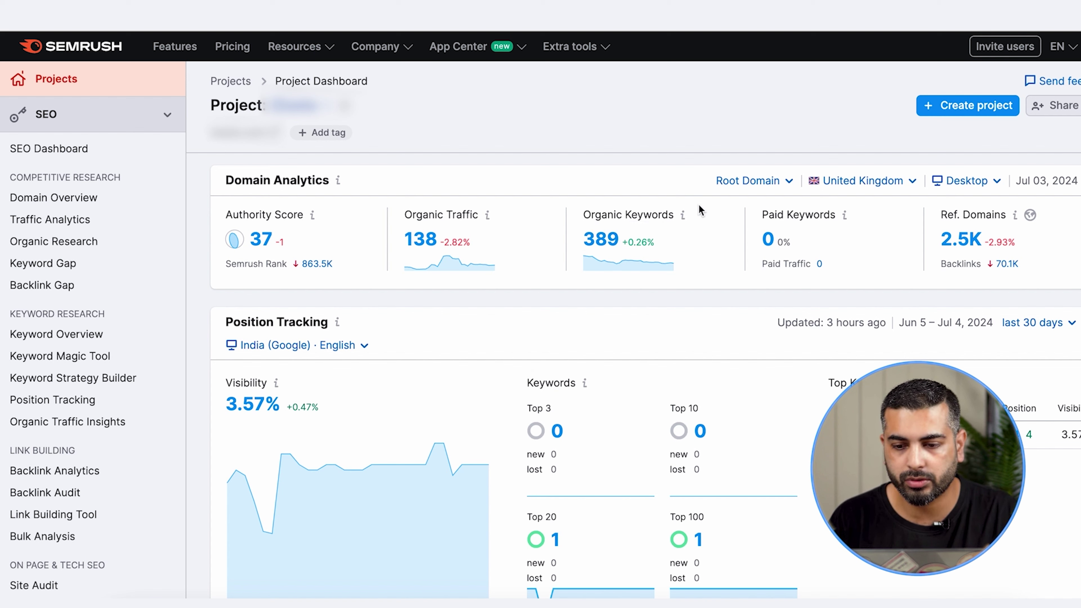
Step: Switch the project's Domain Analytics to United States and open the report on its organic keywords
{"action": "left_click", "coordinate": [863, 181]}
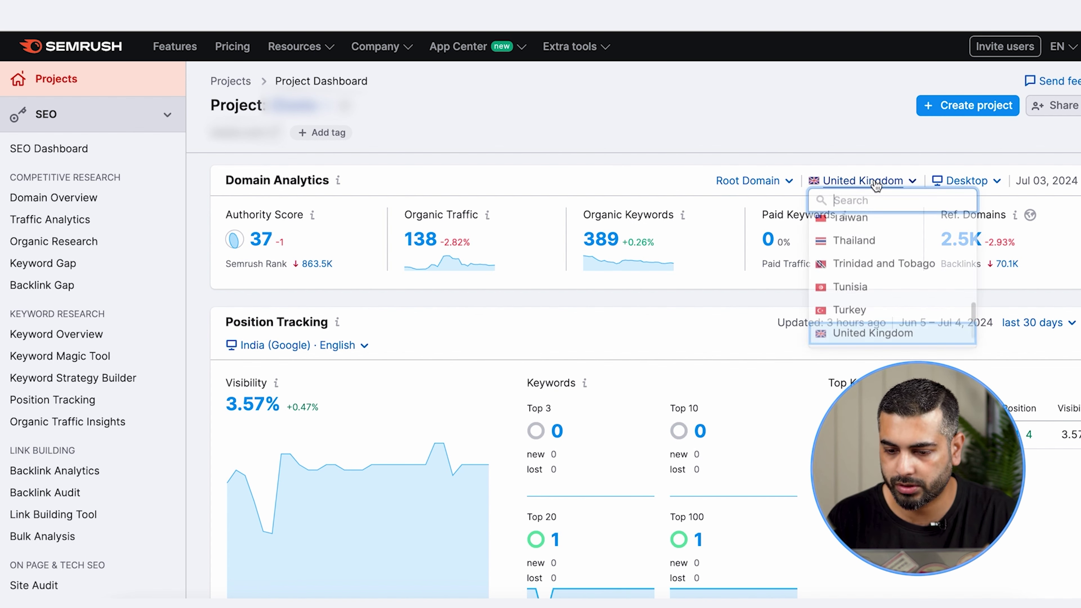
{"action": "scroll", "coordinate": [896, 307], "scroll_direction": "down", "scroll_amount": 5}
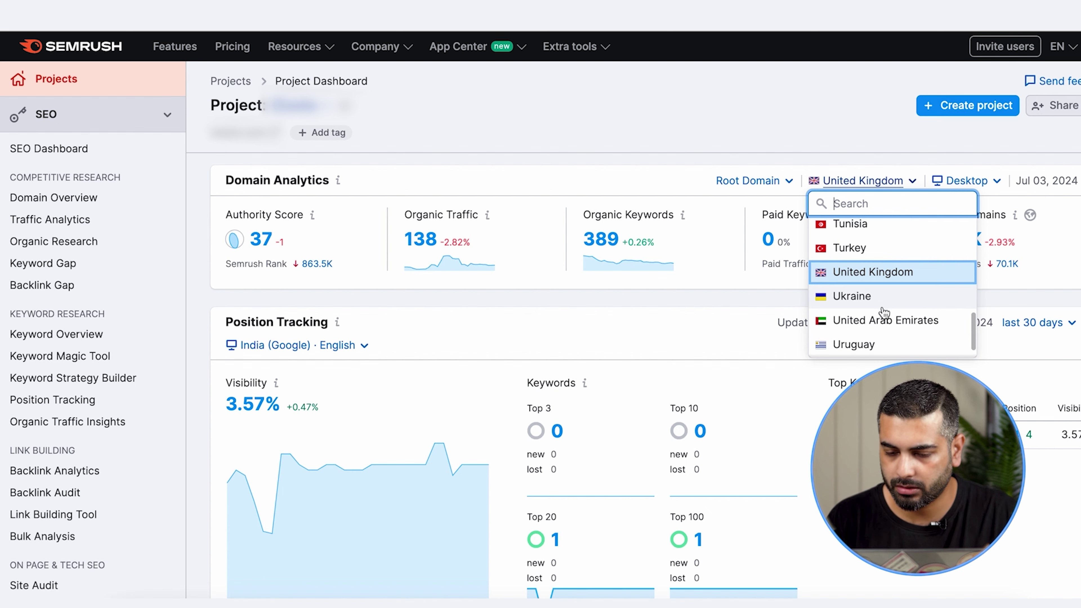
{"action": "scroll", "coordinate": [885, 313], "scroll_direction": "up", "scroll_amount": 5}
{"action": "type", "text": "unit"}
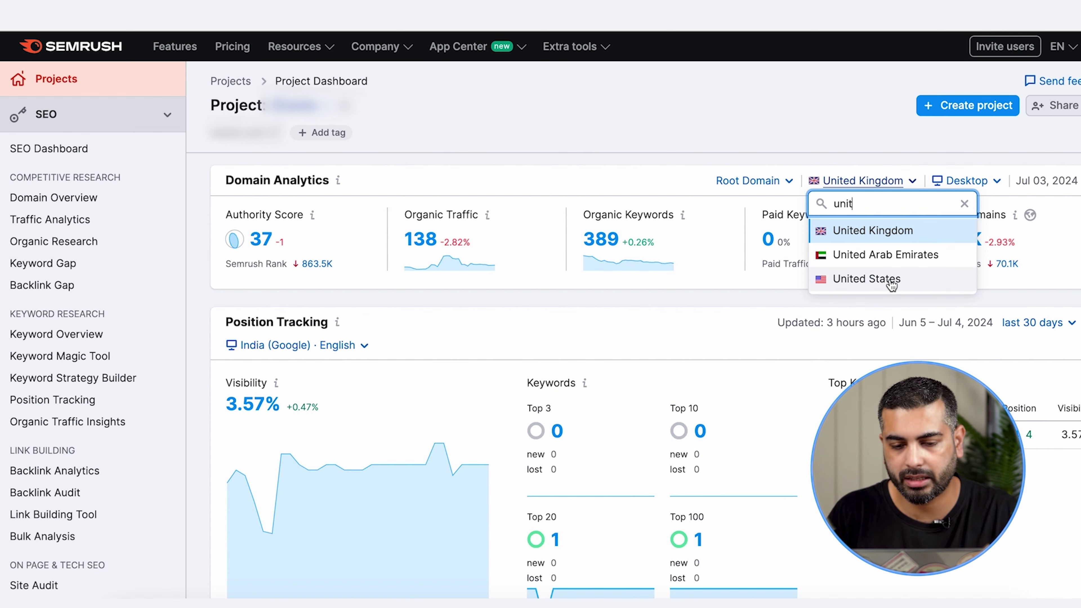
{"action": "left_click", "coordinate": [867, 279]}
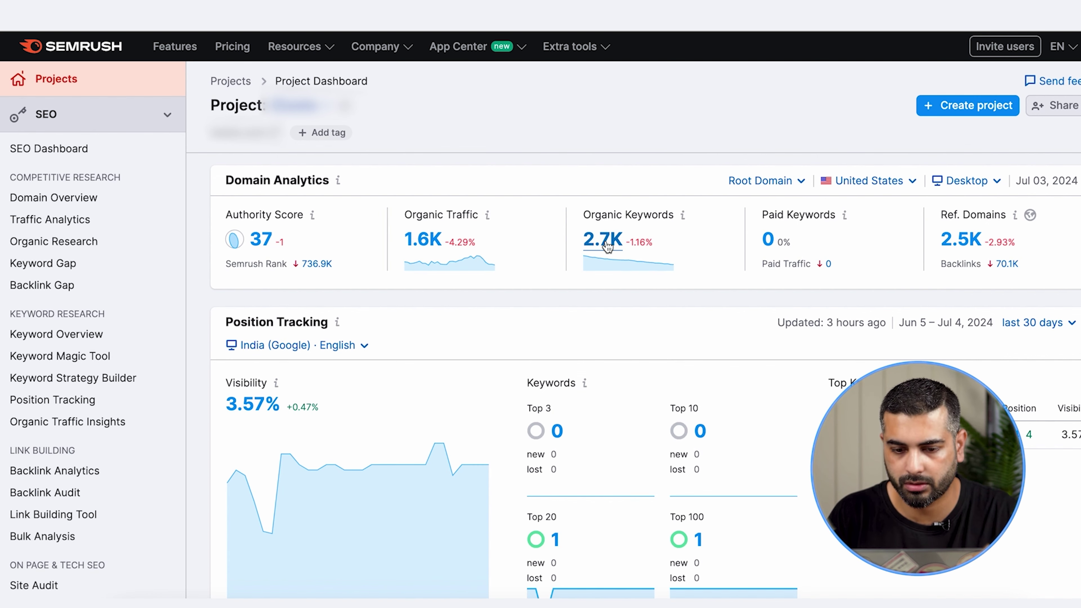
{"action": "left_click", "coordinate": [607, 246]}
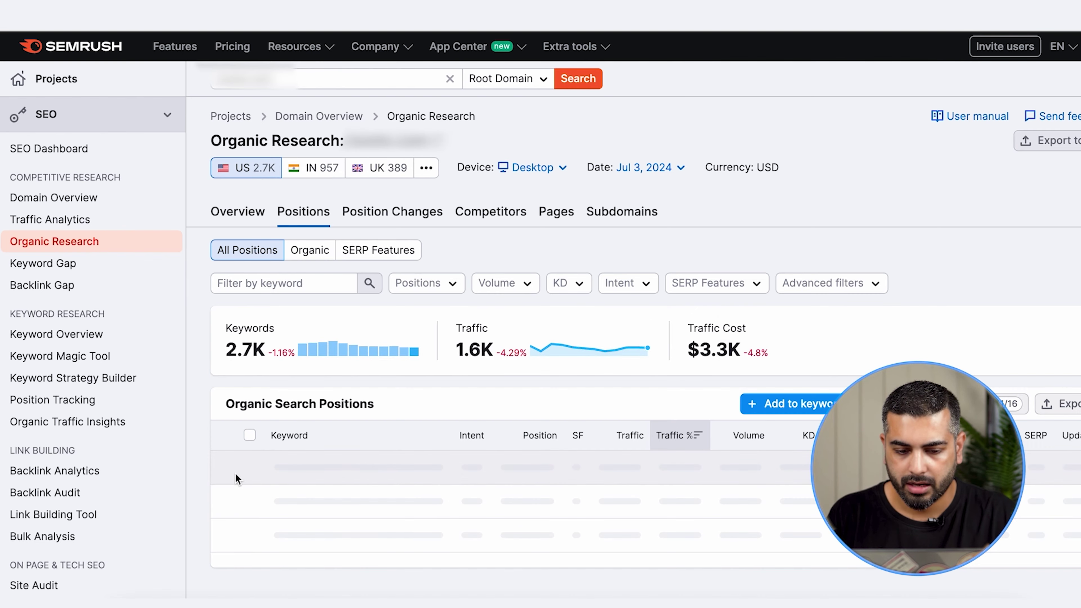
Step: Examine the domain's organic search positions, checking each keyword's intent, ranking position, SERP features, traffic and keyword difficulty
{"action": "scroll", "coordinate": [207, 459], "scroll_direction": "down", "scroll_amount": 5}
{"action": "scroll", "coordinate": [207, 459], "scroll_direction": "down", "scroll_amount": 7}
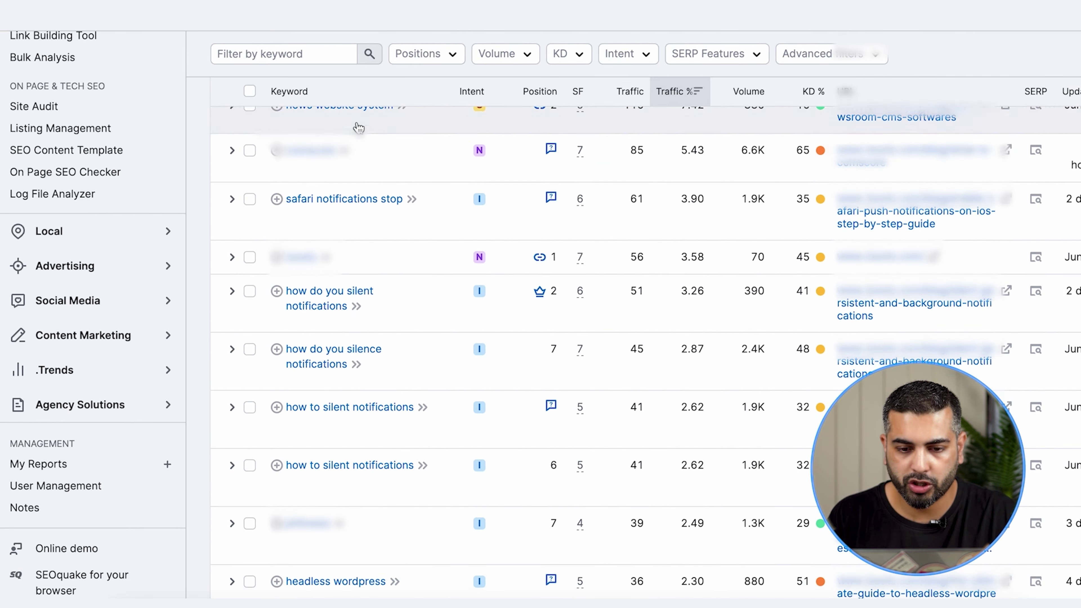
{"action": "scroll", "coordinate": [465, 386], "scroll_direction": "up", "scroll_amount": 5}
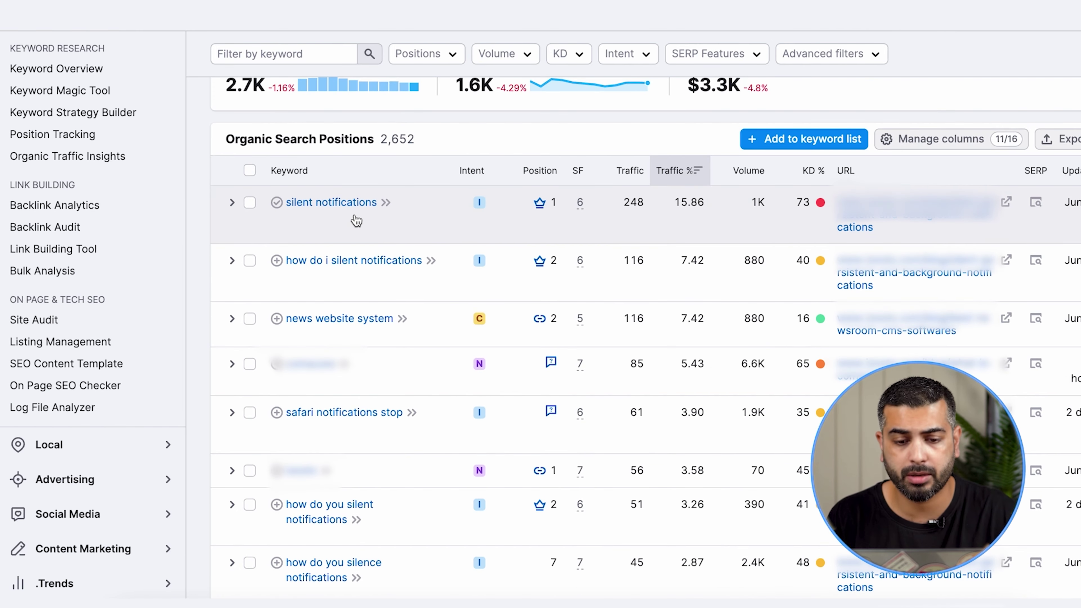
{"action": "mouse_move", "coordinate": [541, 205]}
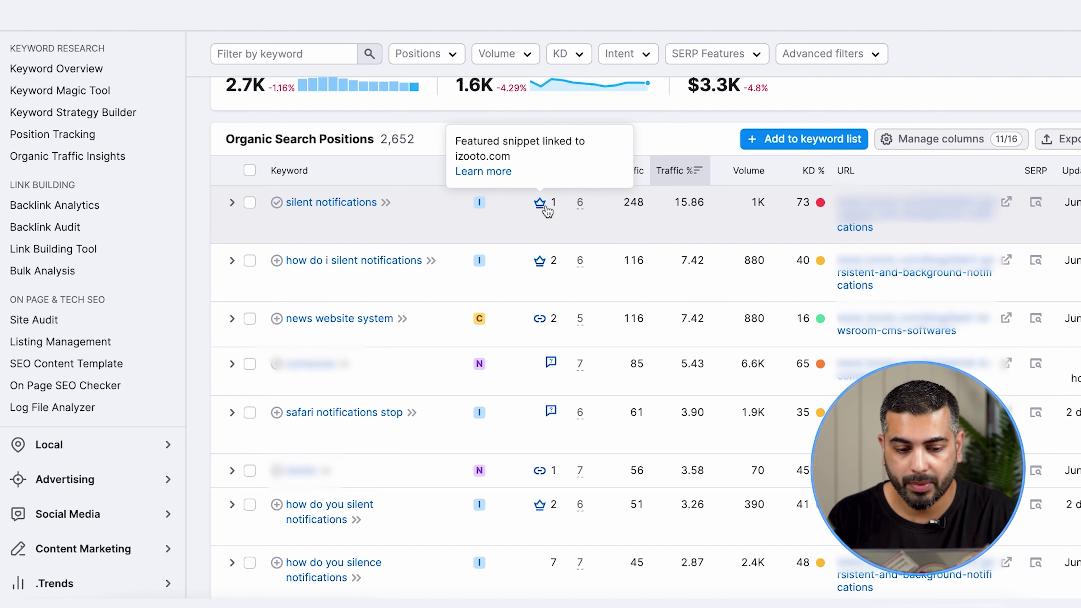
{"action": "scroll", "coordinate": [547, 209], "scroll_direction": "down", "scroll_amount": 3}
{"action": "scroll", "coordinate": [548, 210], "scroll_direction": "down", "scroll_amount": 2}
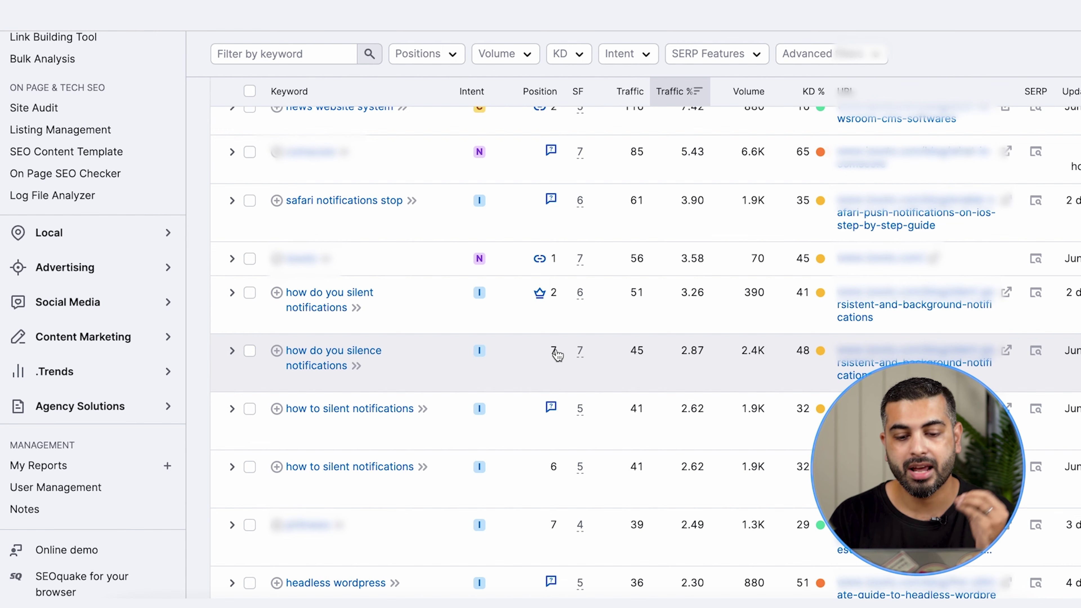
{"action": "scroll", "coordinate": [556, 354], "scroll_direction": "down", "scroll_amount": 5}
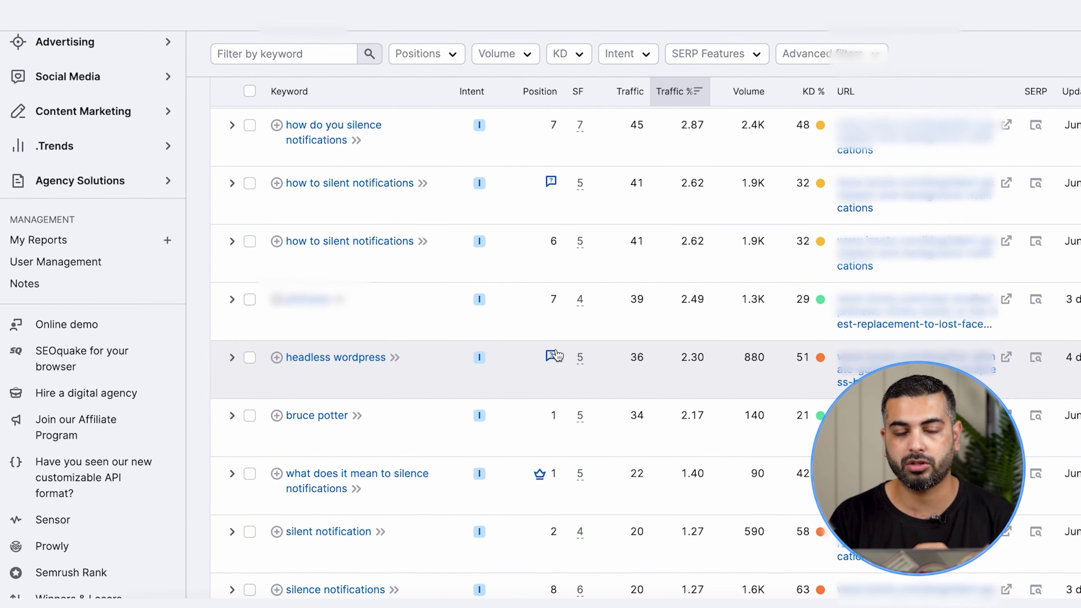
{"action": "scroll", "coordinate": [556, 354], "scroll_direction": "down", "scroll_amount": 4}
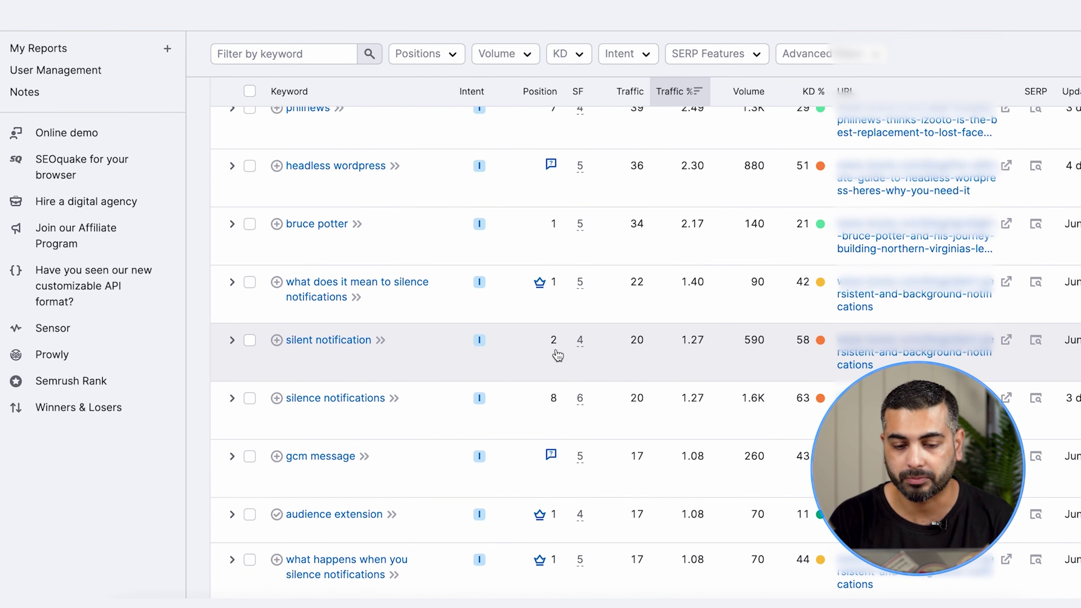